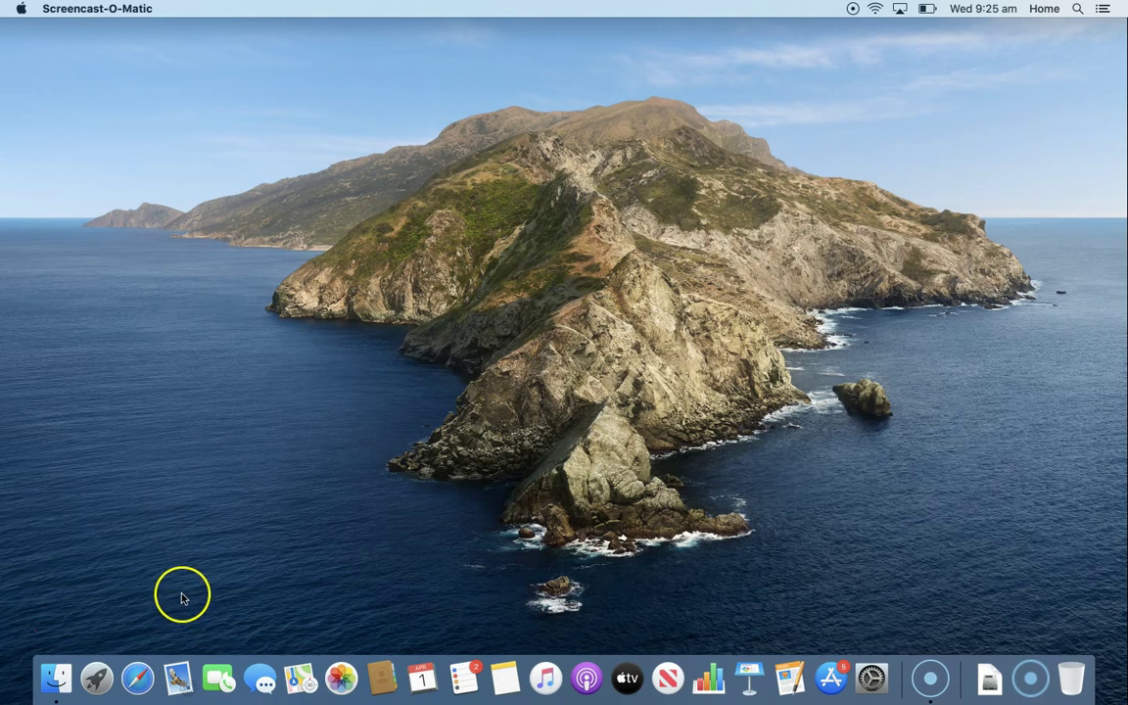
# Launch Safari and go to office.com to load the Welcome to Office page
pyautogui.click(143, 675)
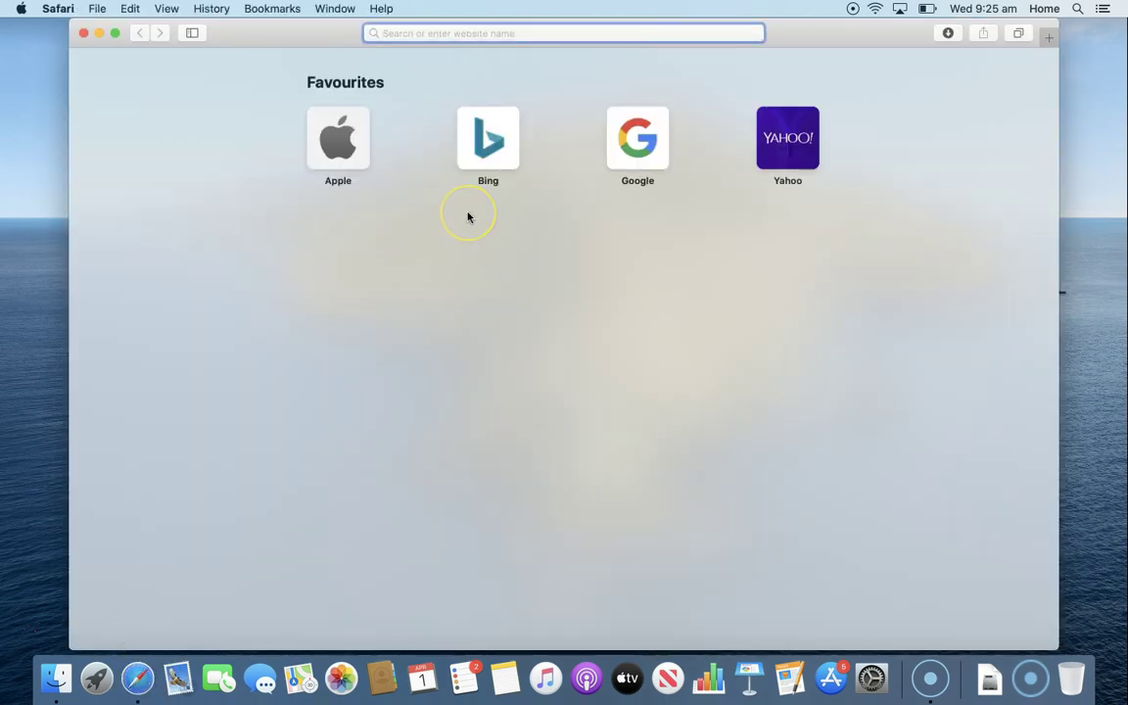
pyautogui.write('office')
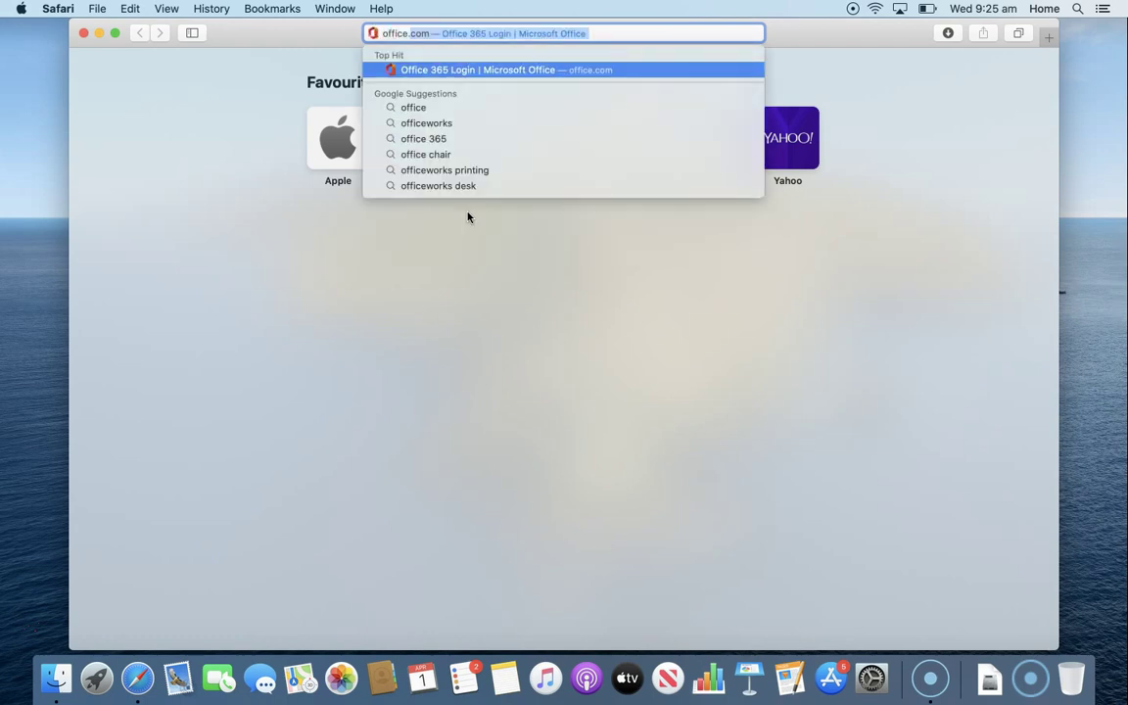
pyautogui.write('.com')
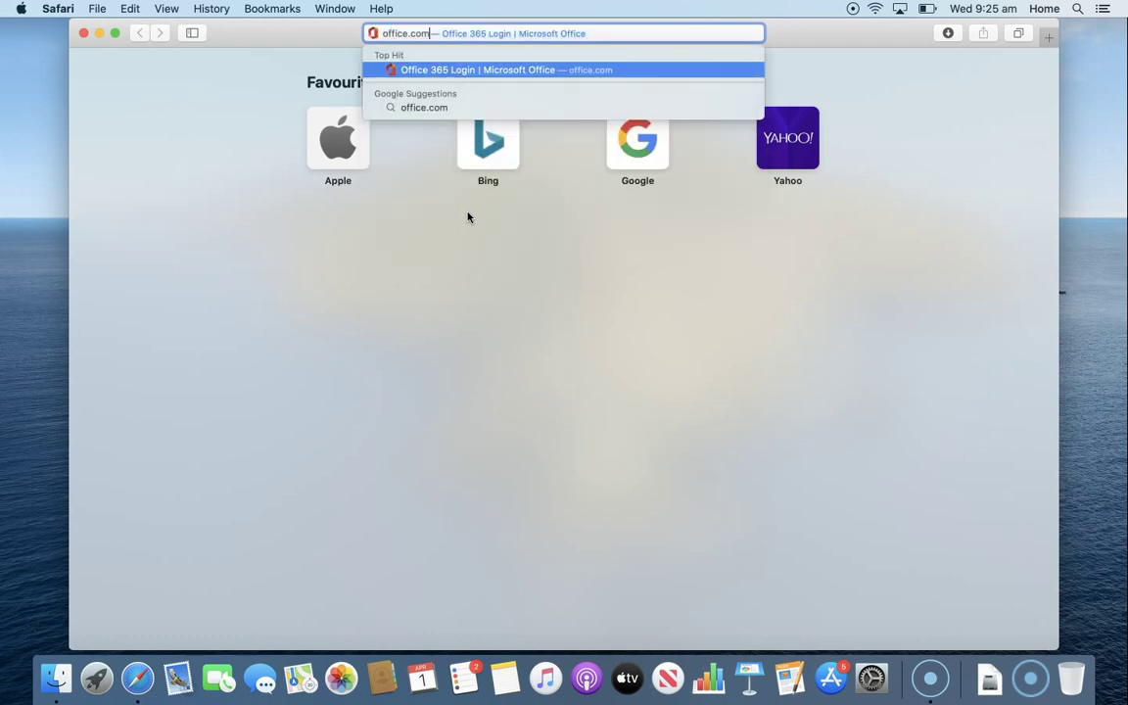
pyautogui.press('Return')
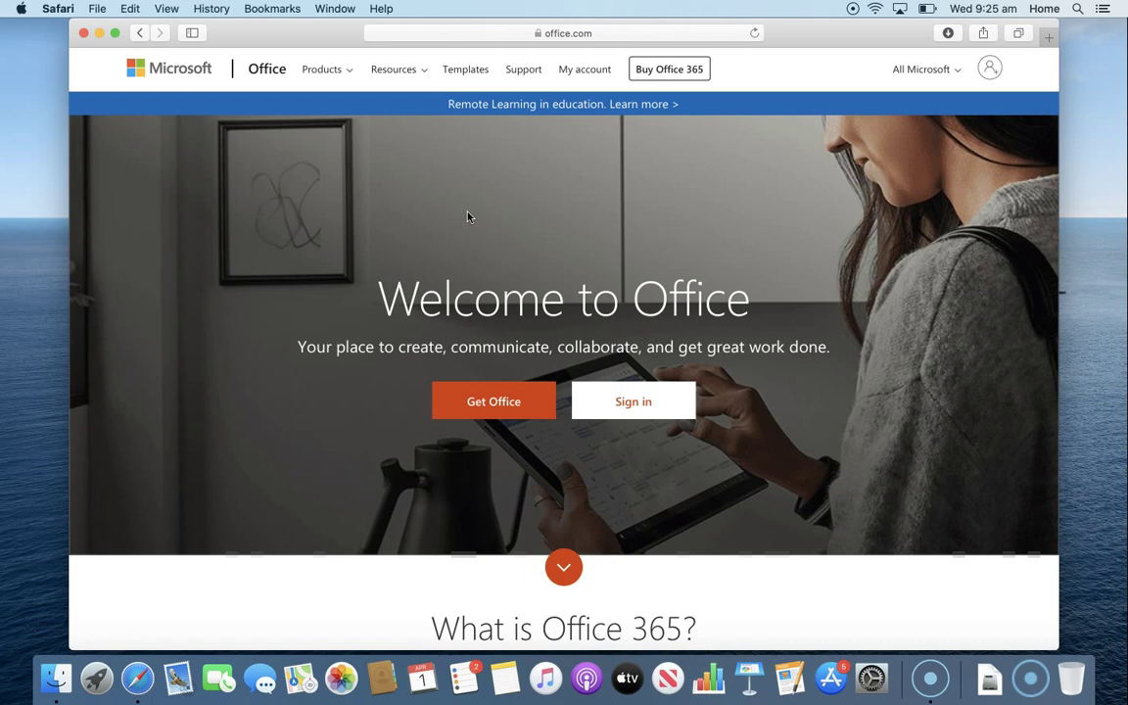
# Sign in to Office with the school e-mail address to reach the school's sign-in page
pyautogui.click(635, 401)
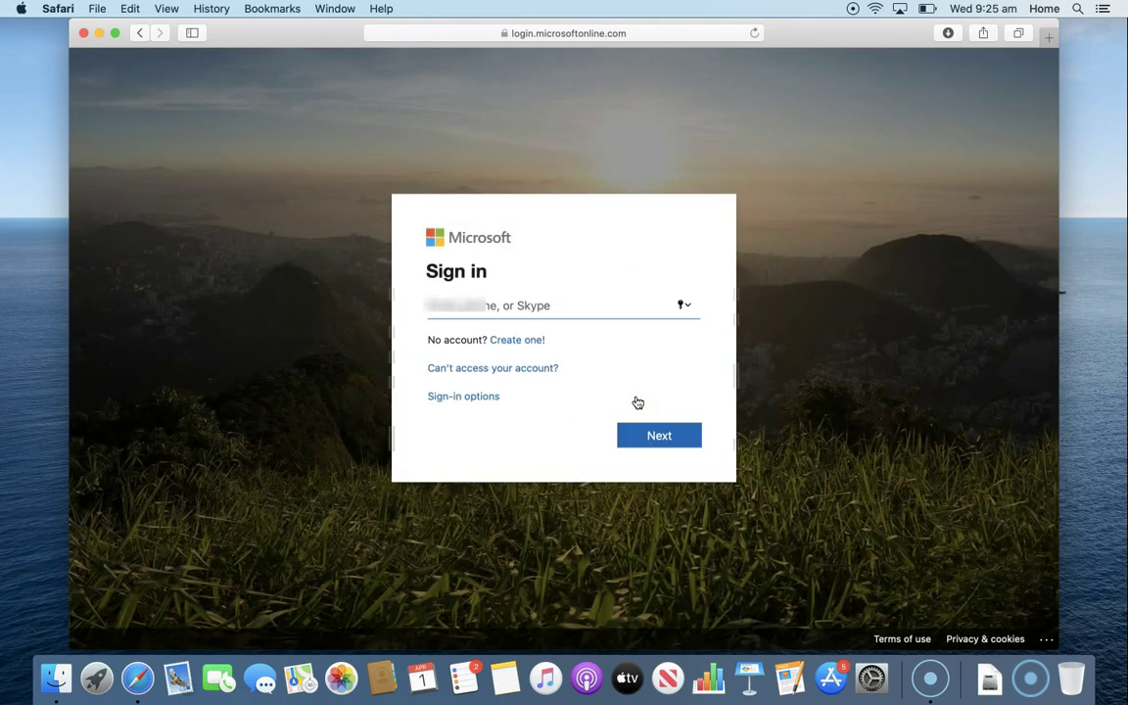
pyautogui.write('a')
pyautogui.write('d')
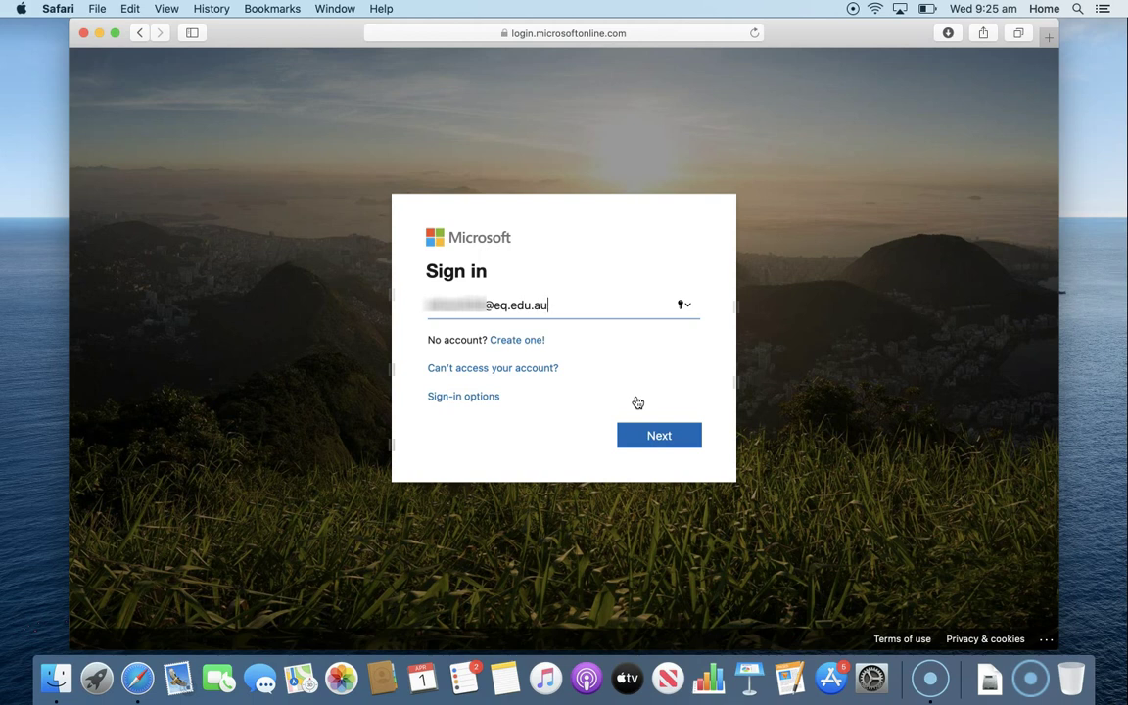
pyautogui.press('Return')
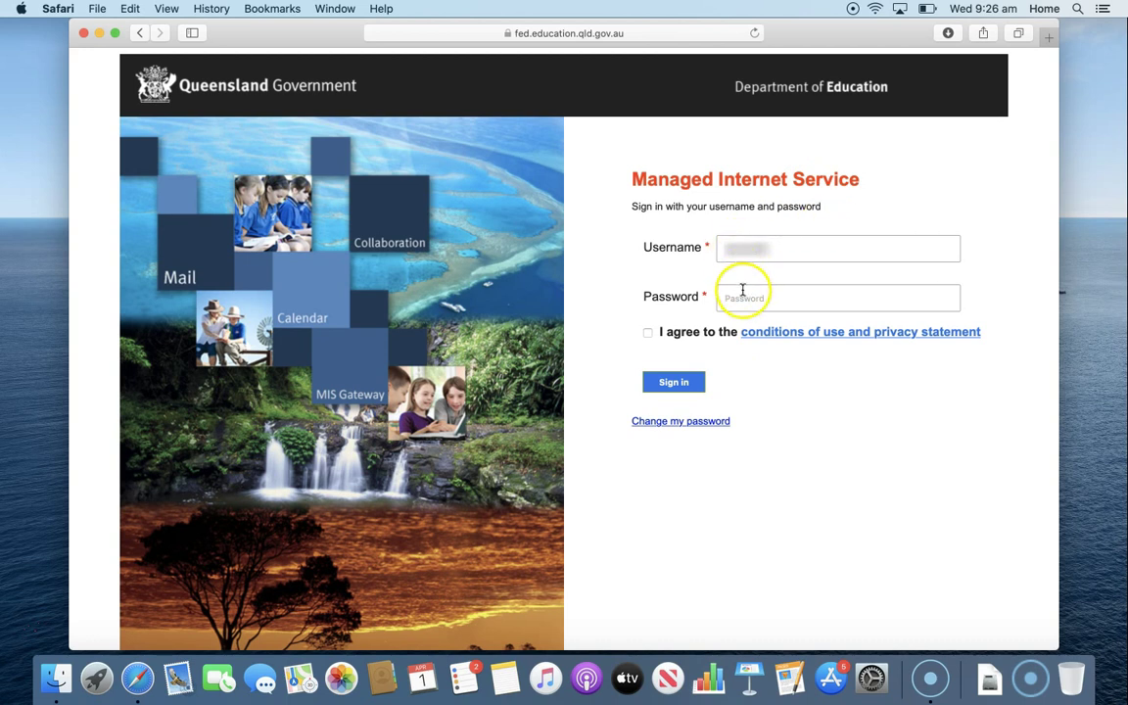
# Enter the school account password, agree to the conditions of use, and sign in
pyautogui.click(742, 292)
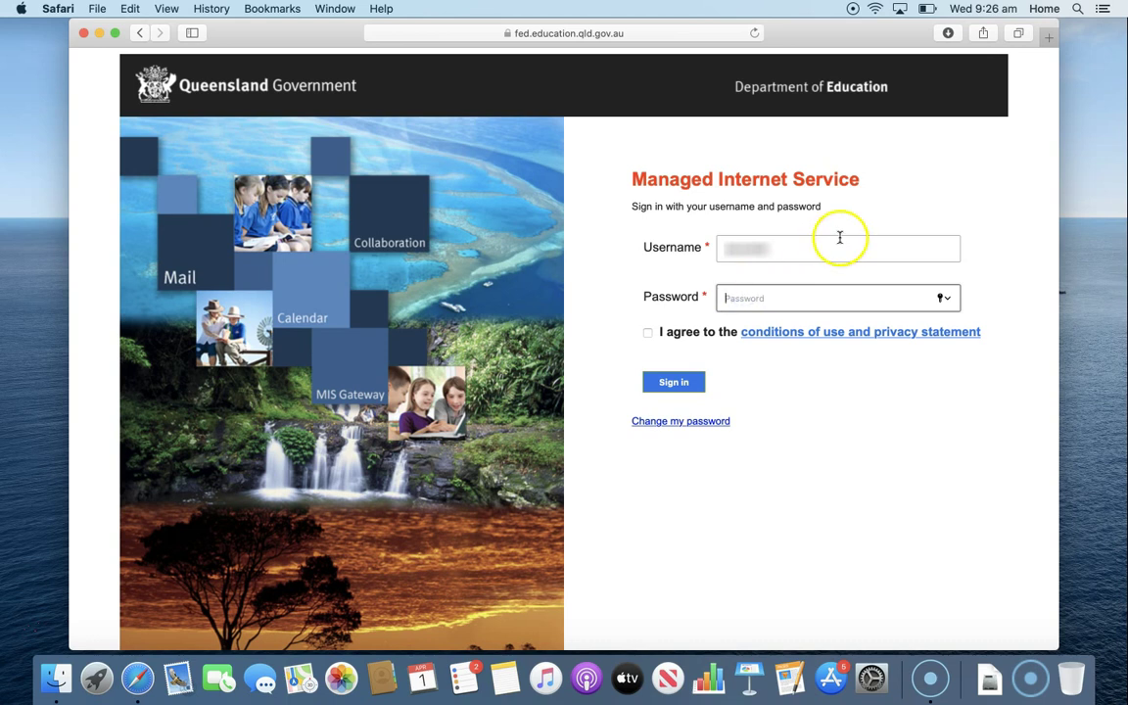
pyautogui.click(736, 248)
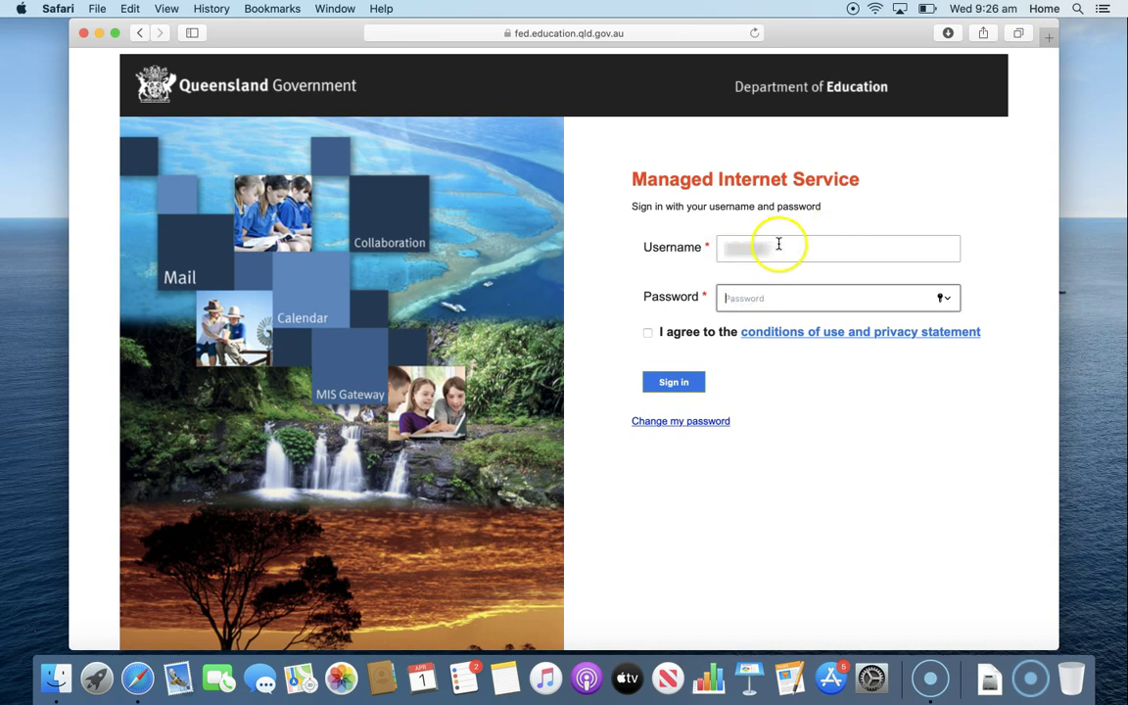
pyautogui.click(758, 295)
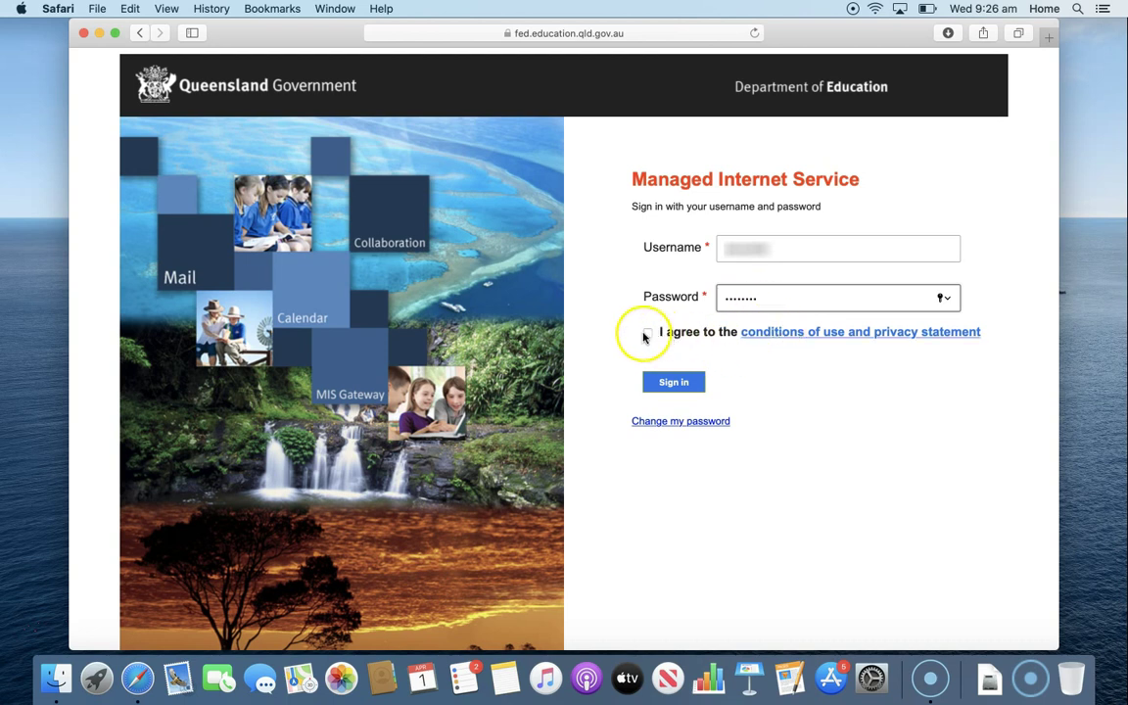
pyautogui.click(647, 334)
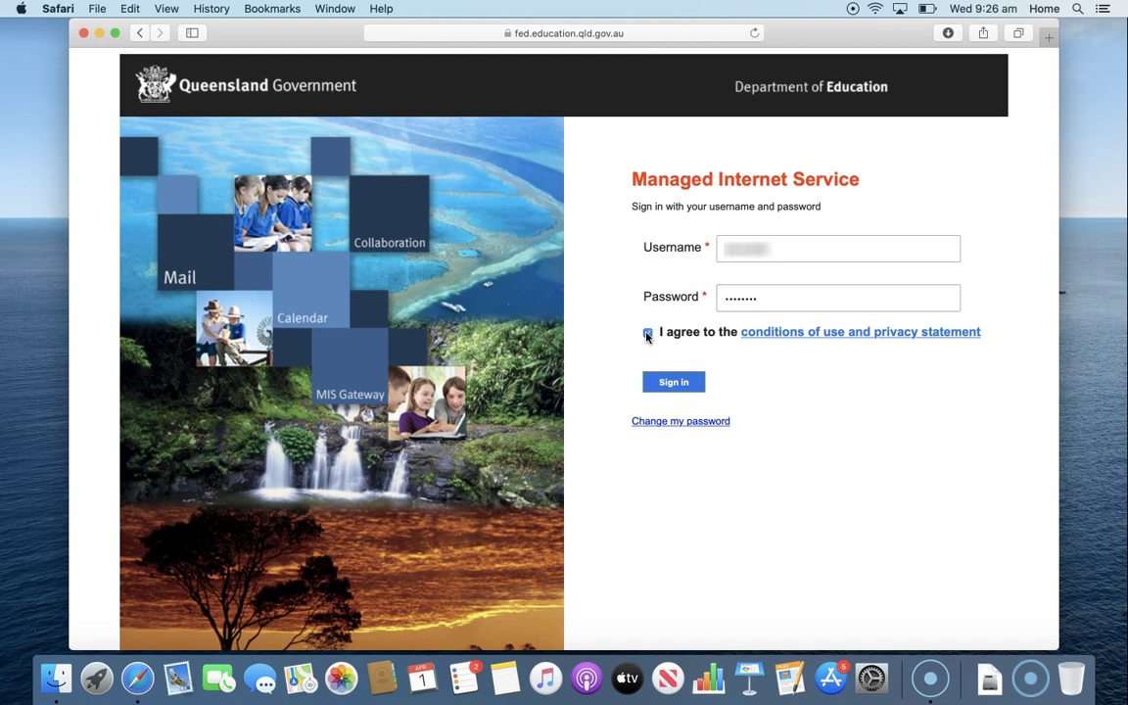
pyautogui.click(666, 384)
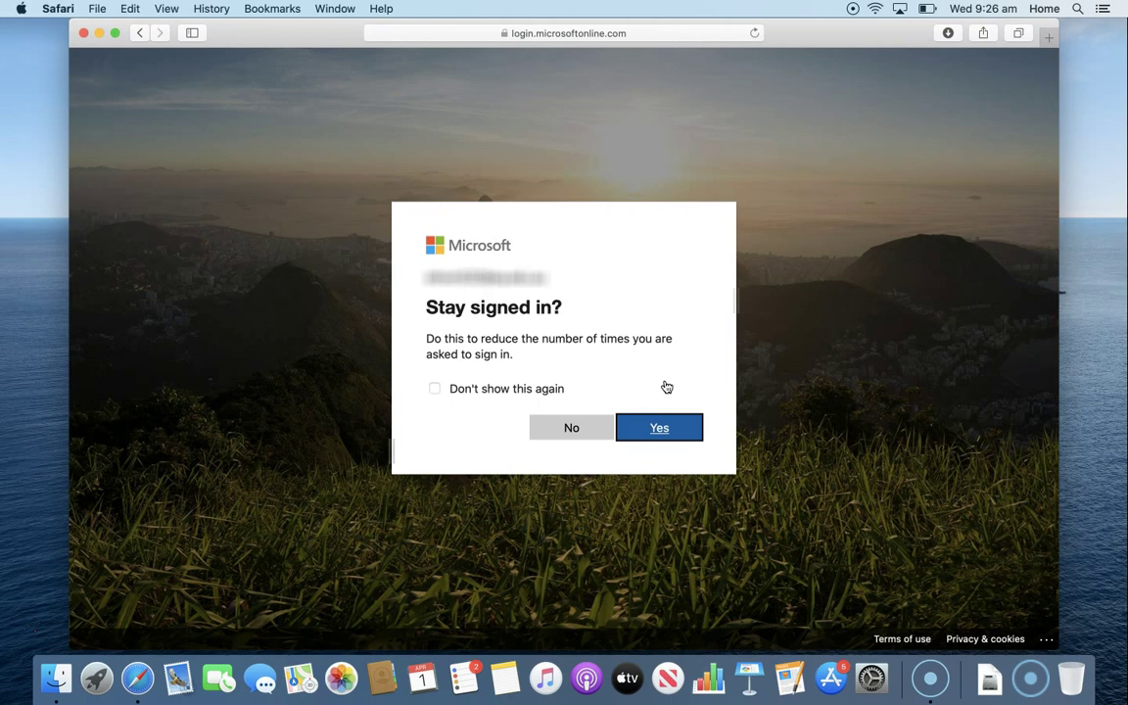
# Decline 'Stay signed in?' and open the Install Office menu to pick Office 365 apps
pyautogui.click(588, 425)
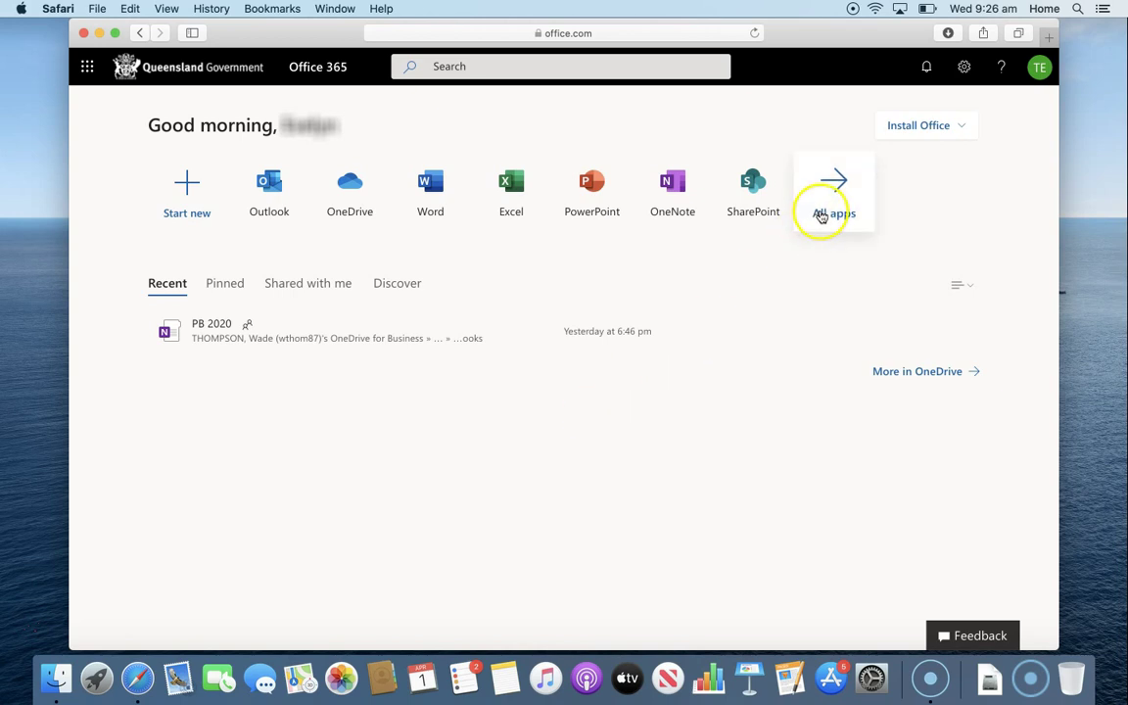
pyautogui.click(912, 133)
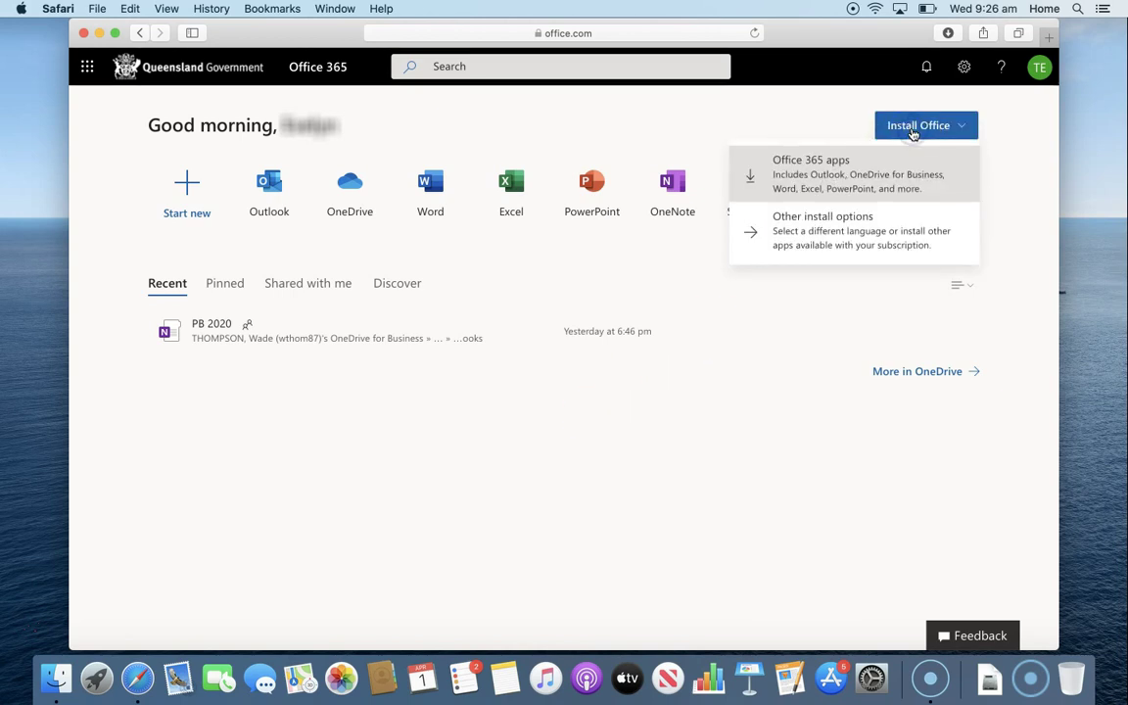
pyautogui.click(881, 169)
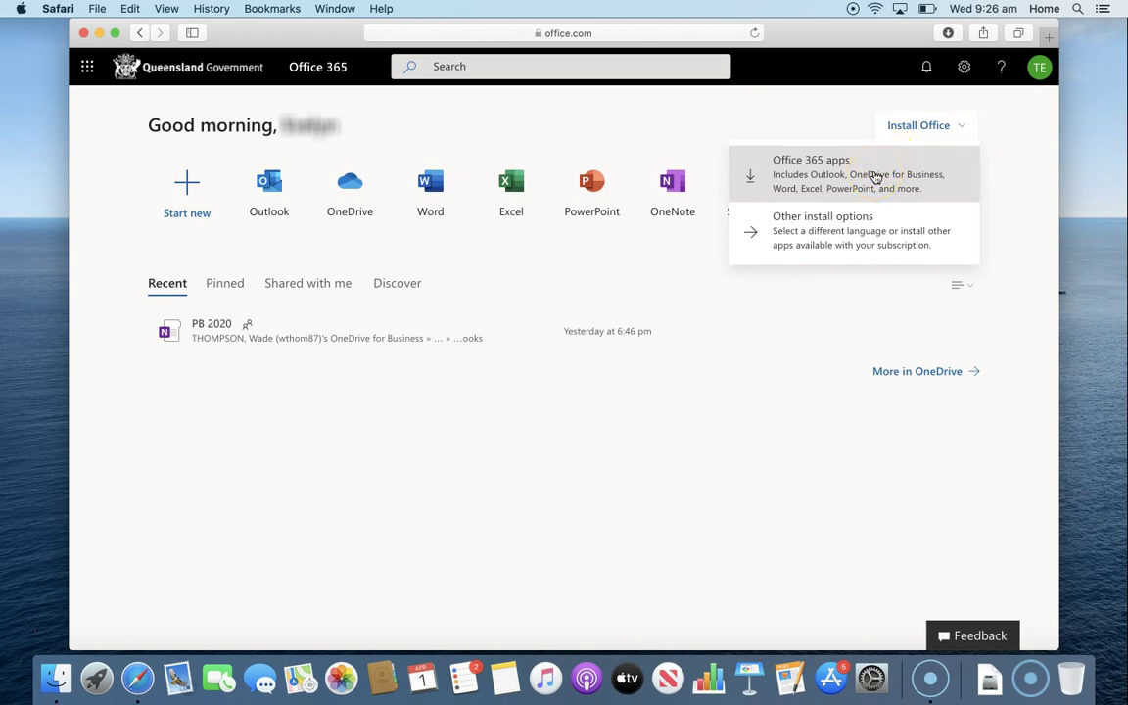
# Download the Office 365 apps installer, allowing office.com to download files
pyautogui.click(874, 173)
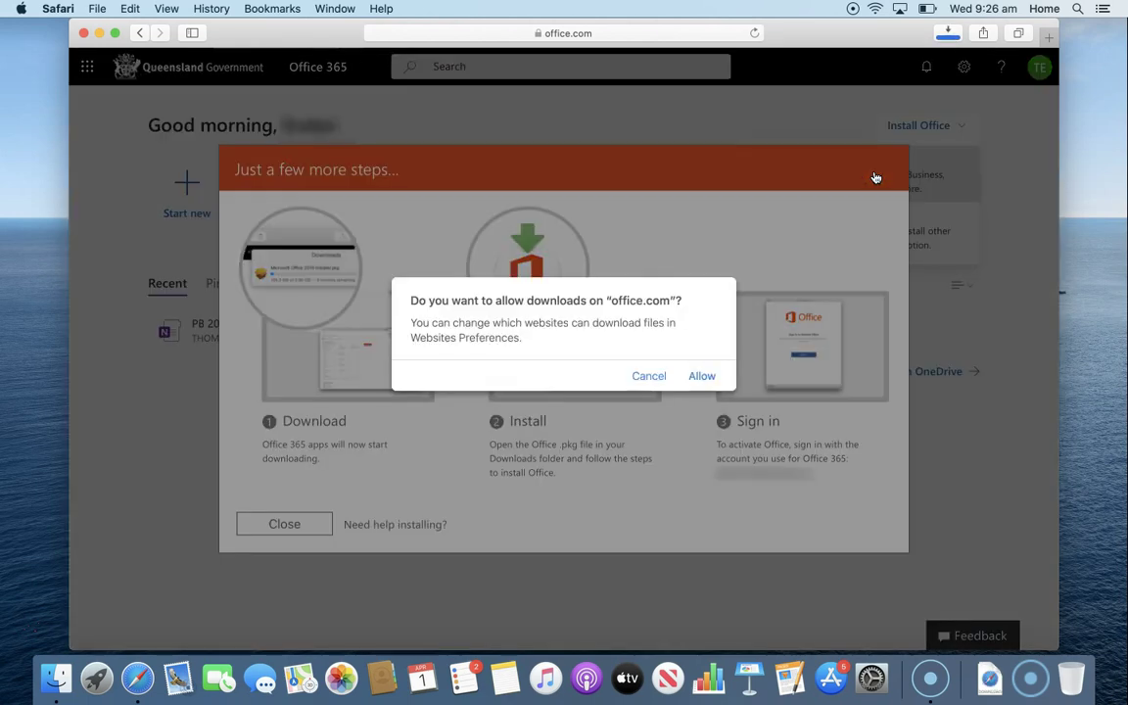
pyautogui.click(697, 376)
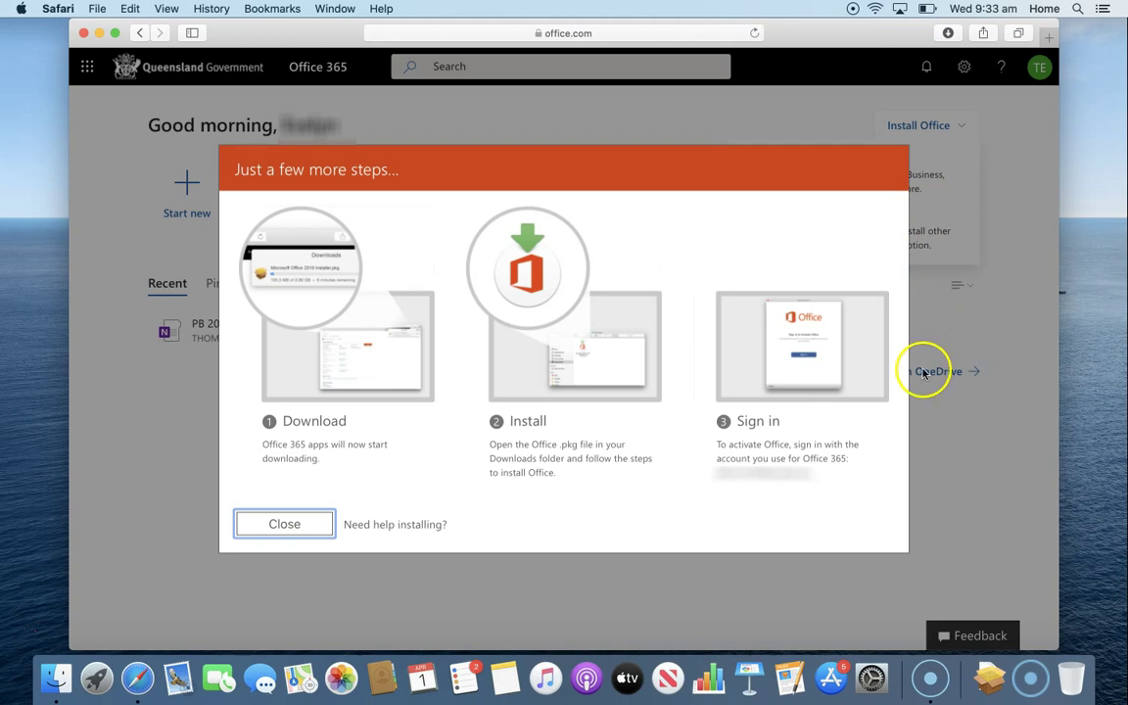
# Open the downloaded Office .pkg from Downloads and agree to the software licence
pyautogui.click(991, 676)
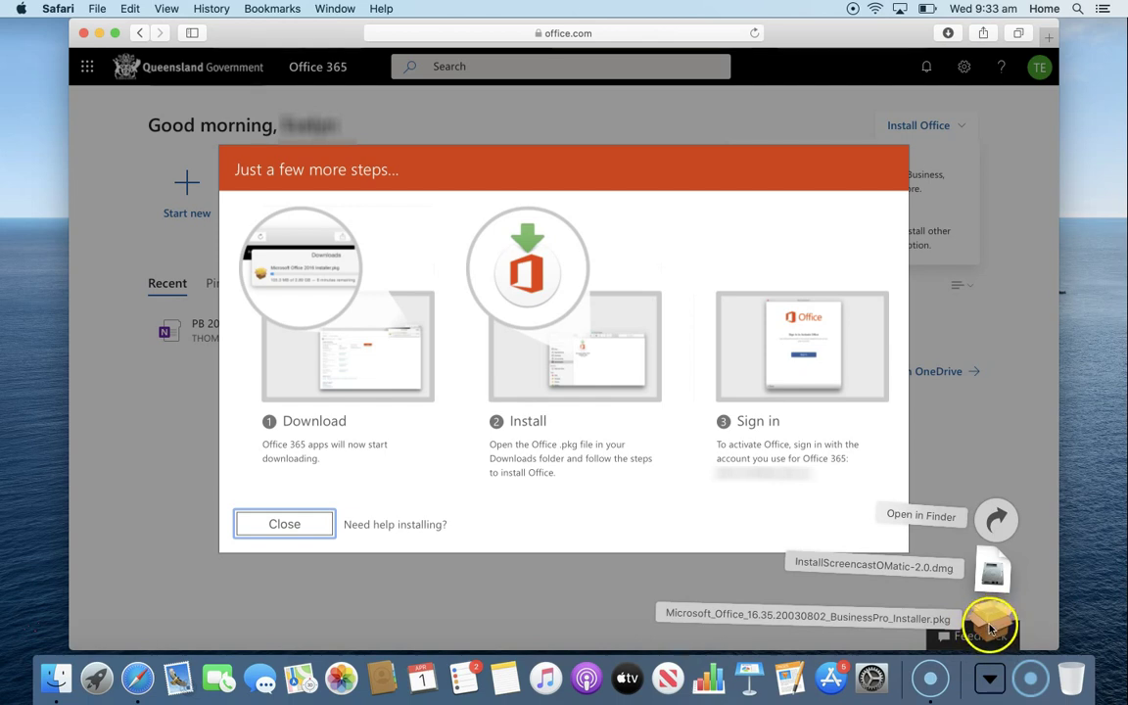
pyautogui.click(985, 623)
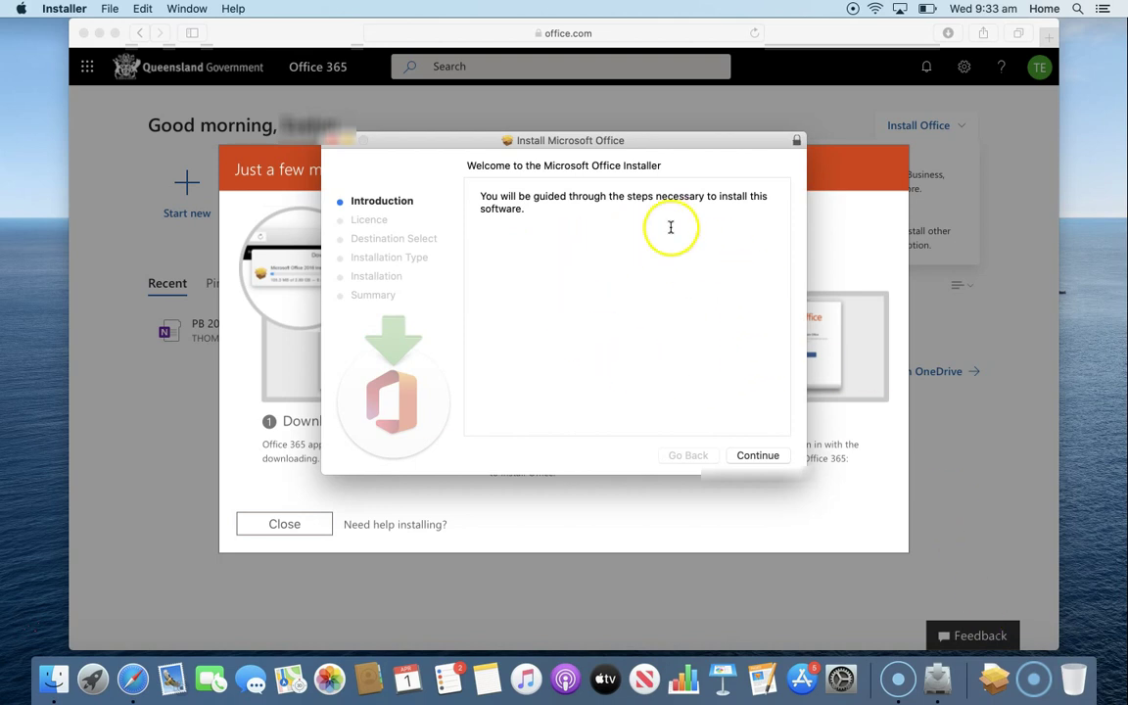
pyautogui.click(746, 457)
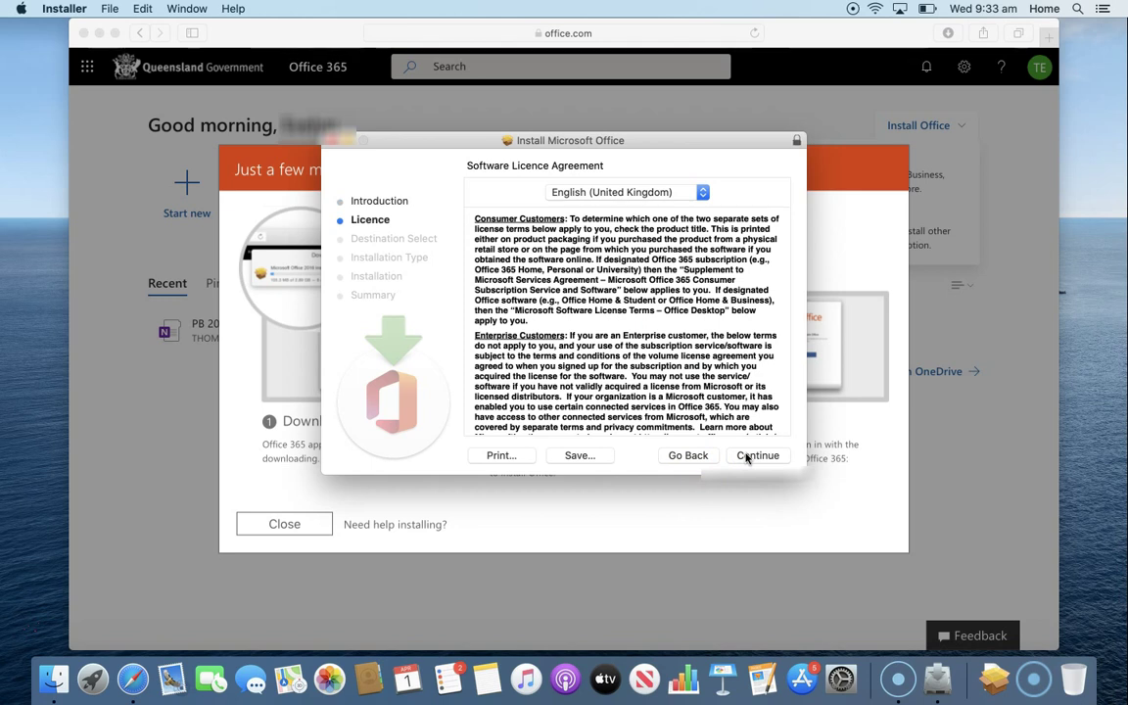
pyautogui.click(746, 456)
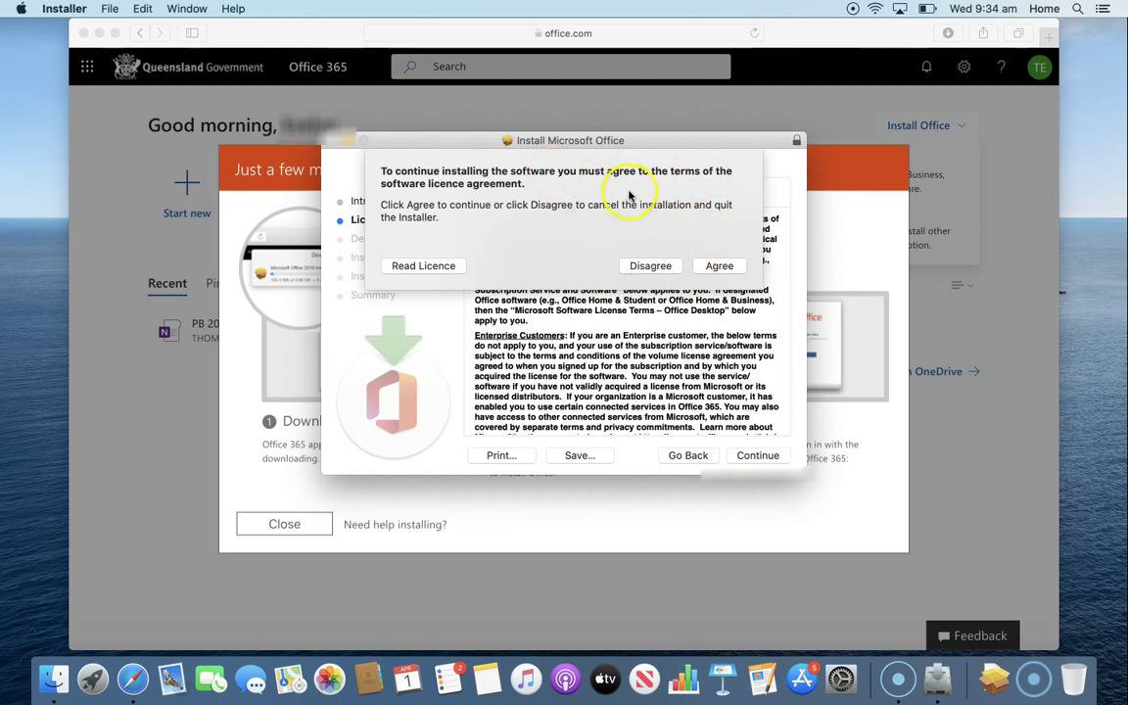
pyautogui.click(715, 264)
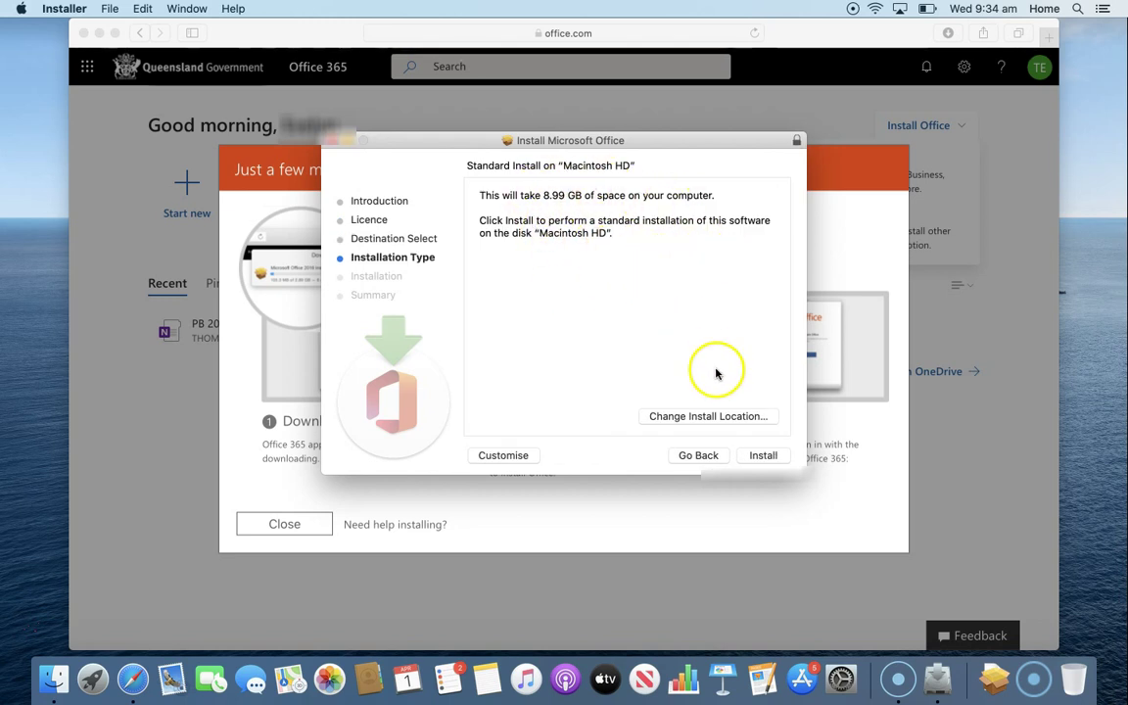
# Install Office on Macintosh HD, acknowledge the AutoUpdate notice, and close the finished installer
pyautogui.click(762, 457)
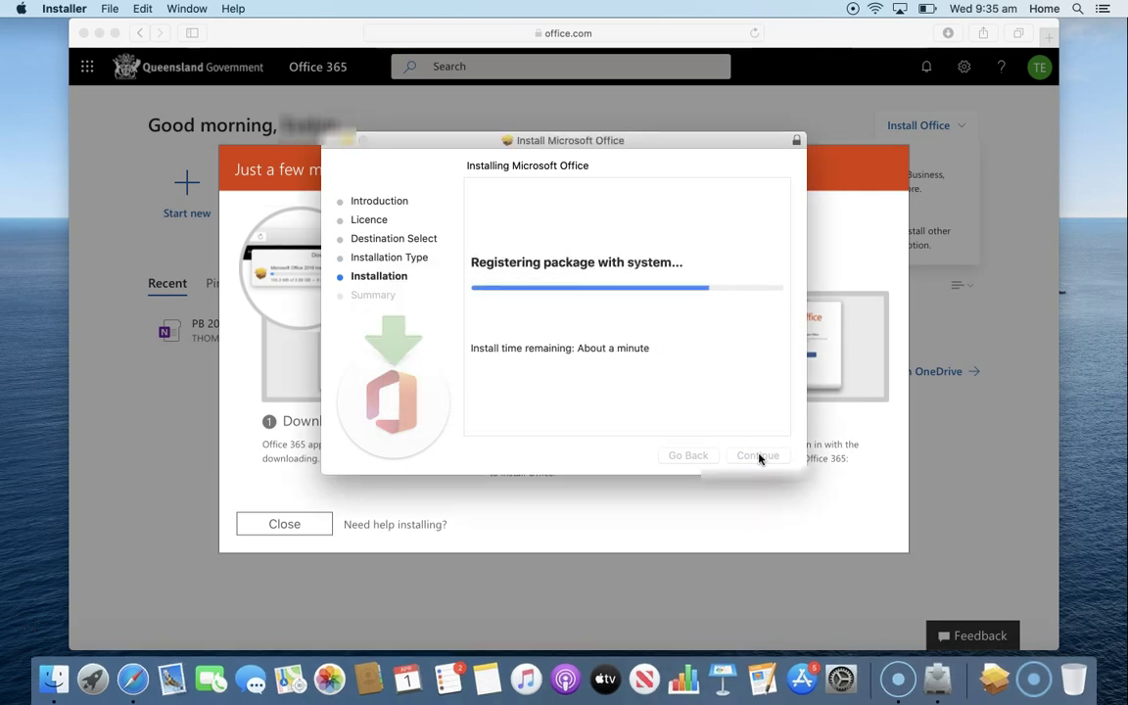
pyautogui.click(565, 480)
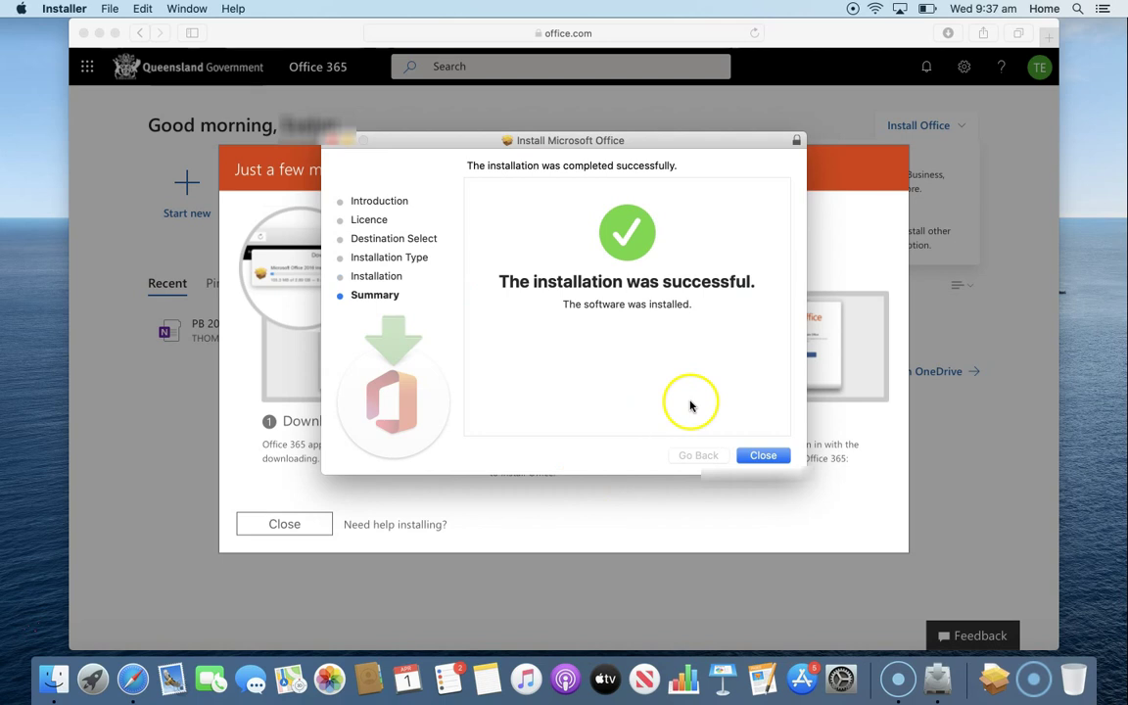
pyautogui.click(761, 455)
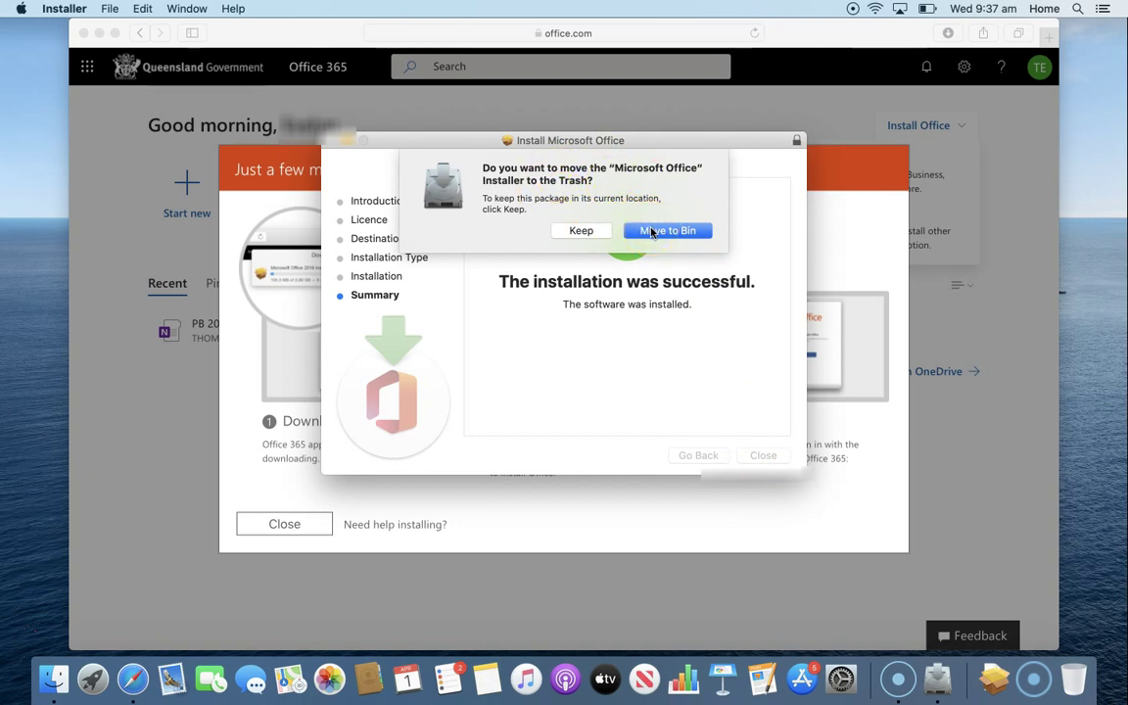
# Close the installer and the 'Just a few more steps' dialog, then minimise Safari
pyautogui.click(667, 230)
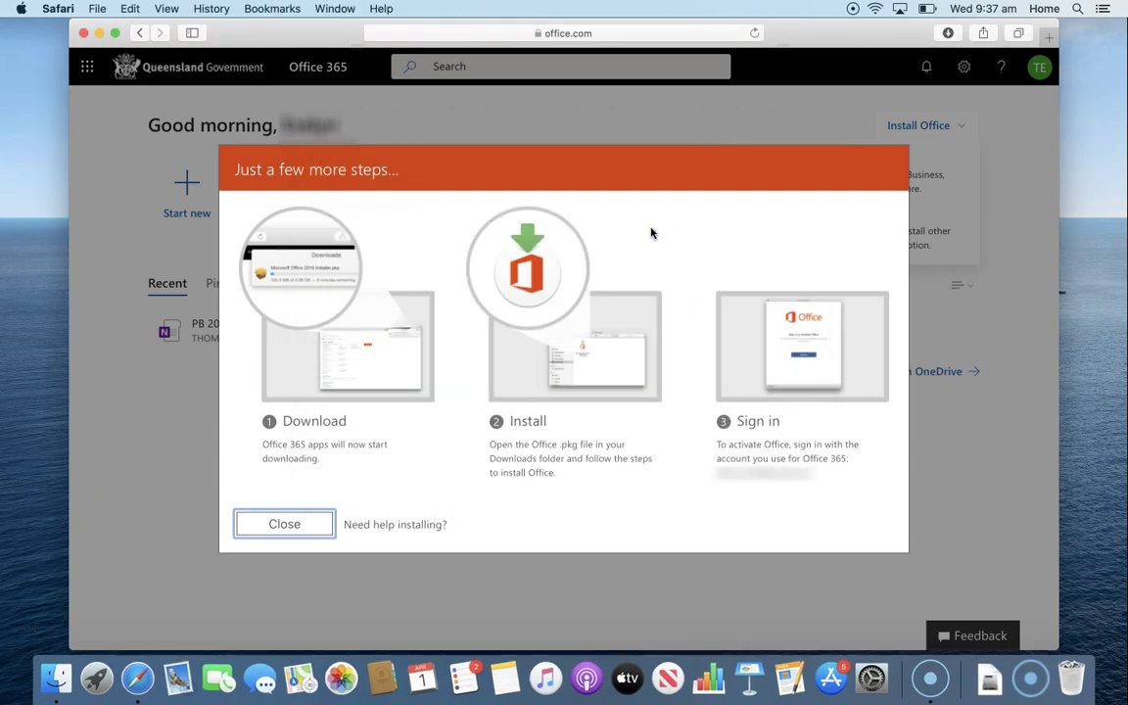
pyautogui.click(294, 526)
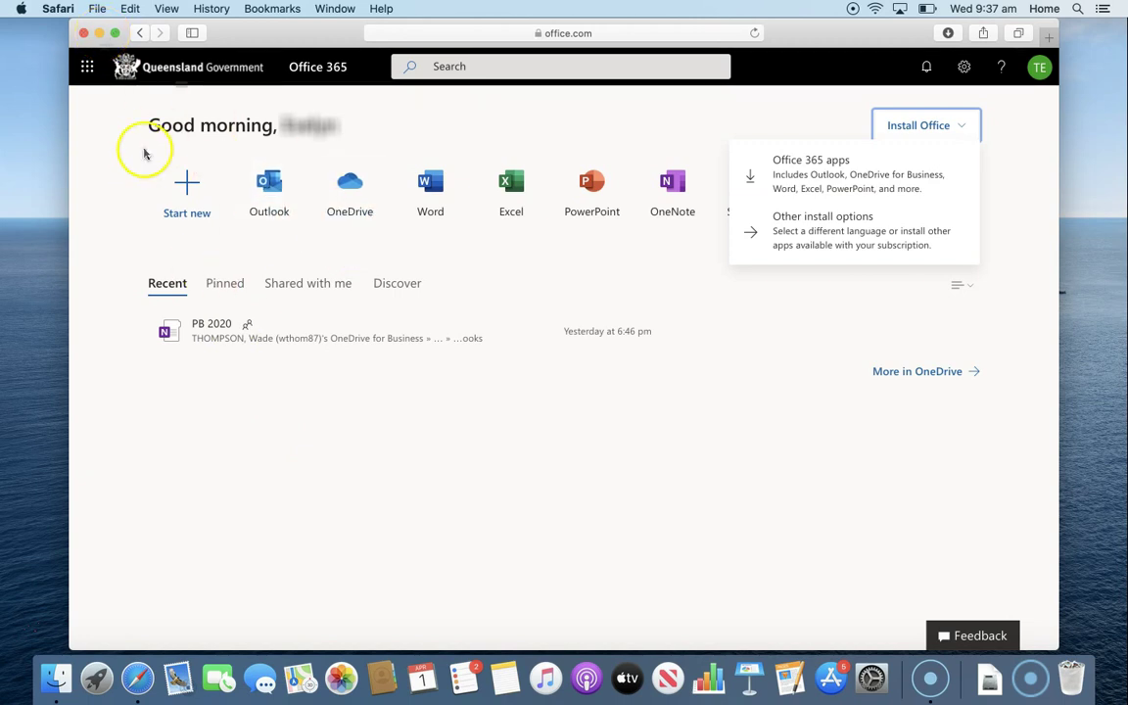
pyautogui.click(100, 34)
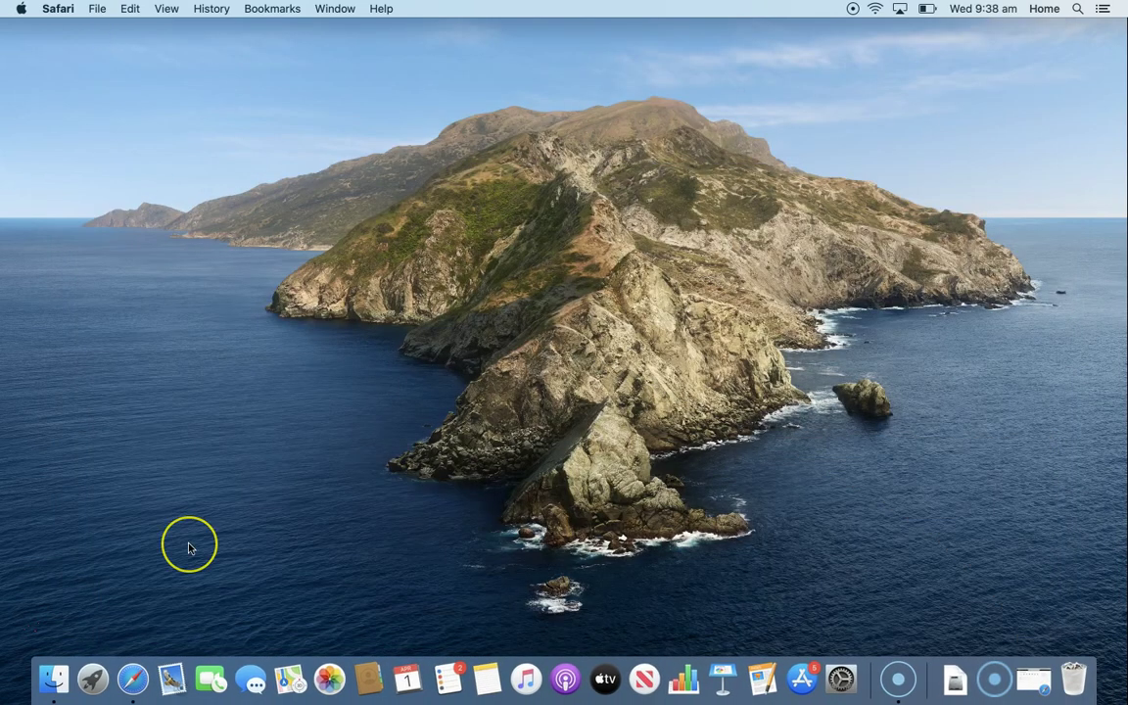
# Launch Microsoft OneNote from the second page of Launchpad
pyautogui.click(92, 680)
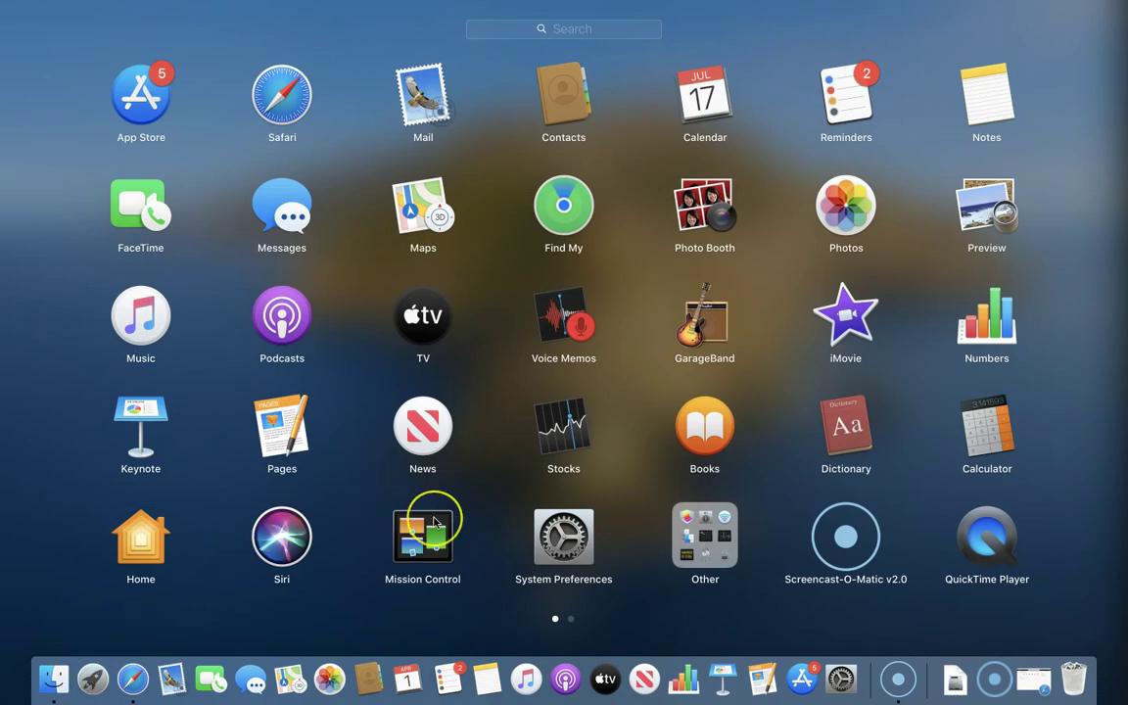
pyautogui.hscroll(3, 441, 521)
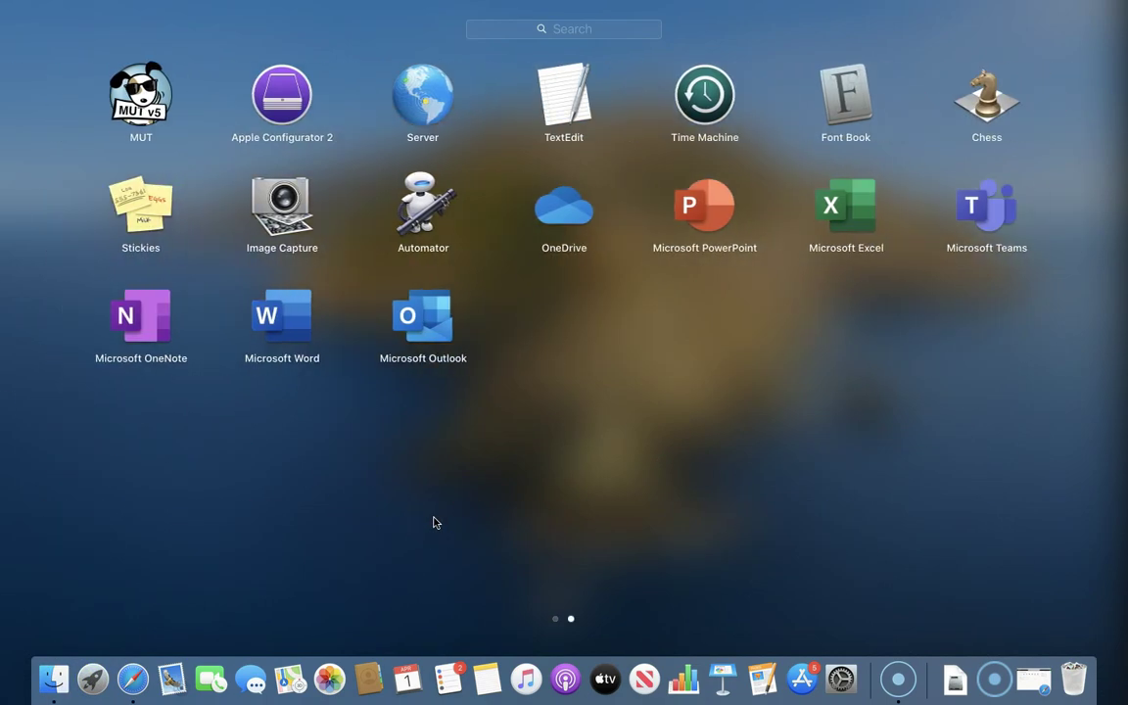
pyautogui.click(157, 315)
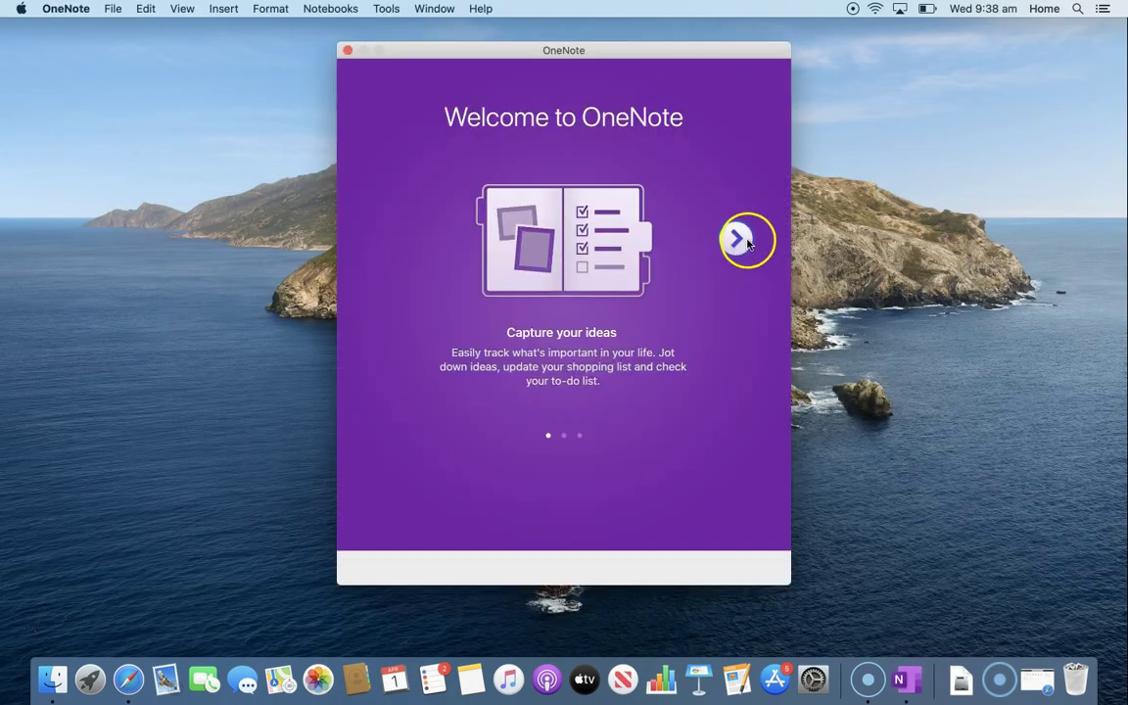
# Skip OneNote's welcome slides, choose Sign In, and submit the school e-mail address
pyautogui.click(736, 240)
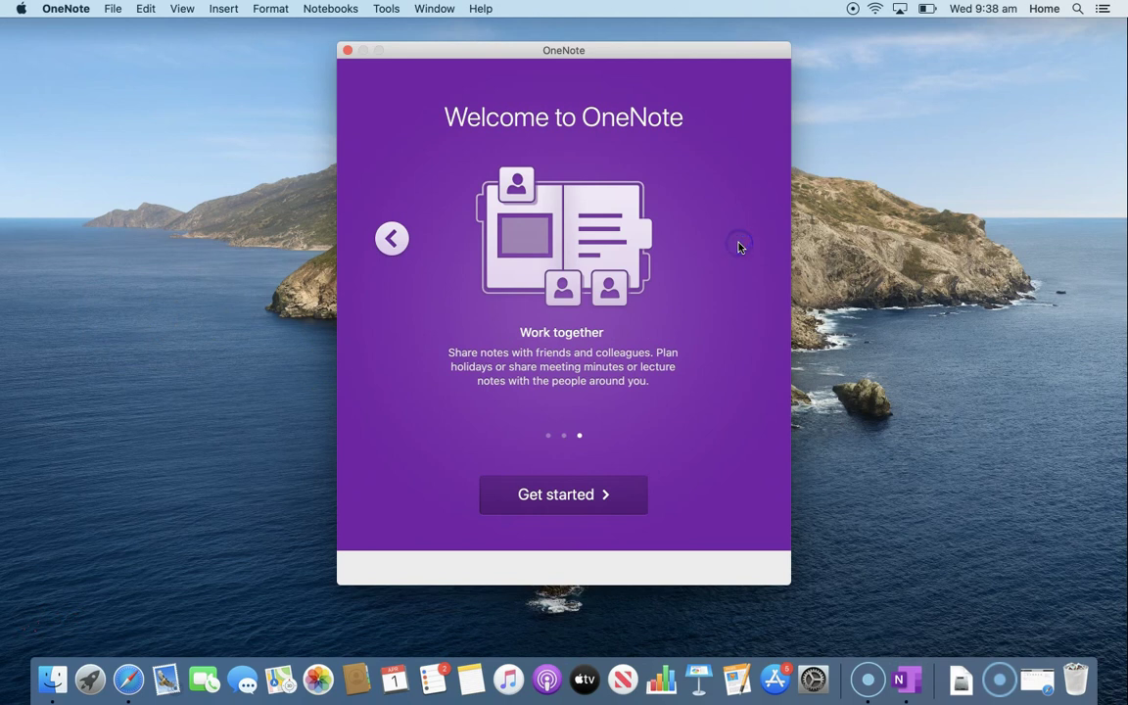
pyautogui.click(585, 489)
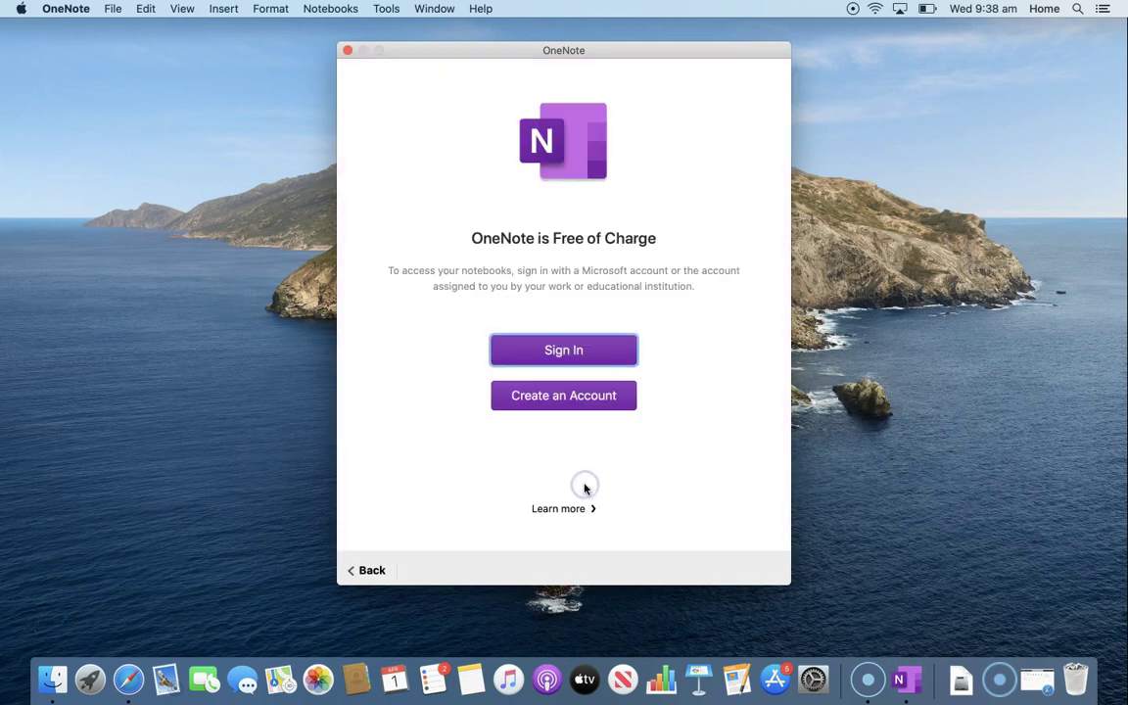
pyautogui.click(566, 352)
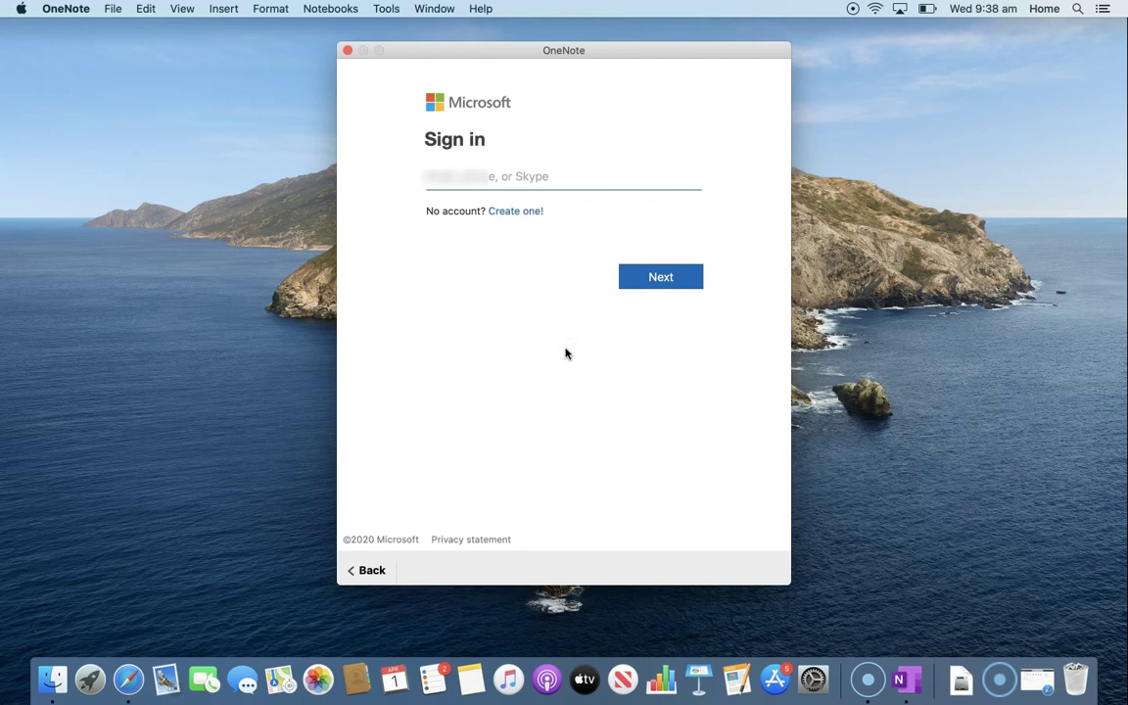
pyautogui.write('email')
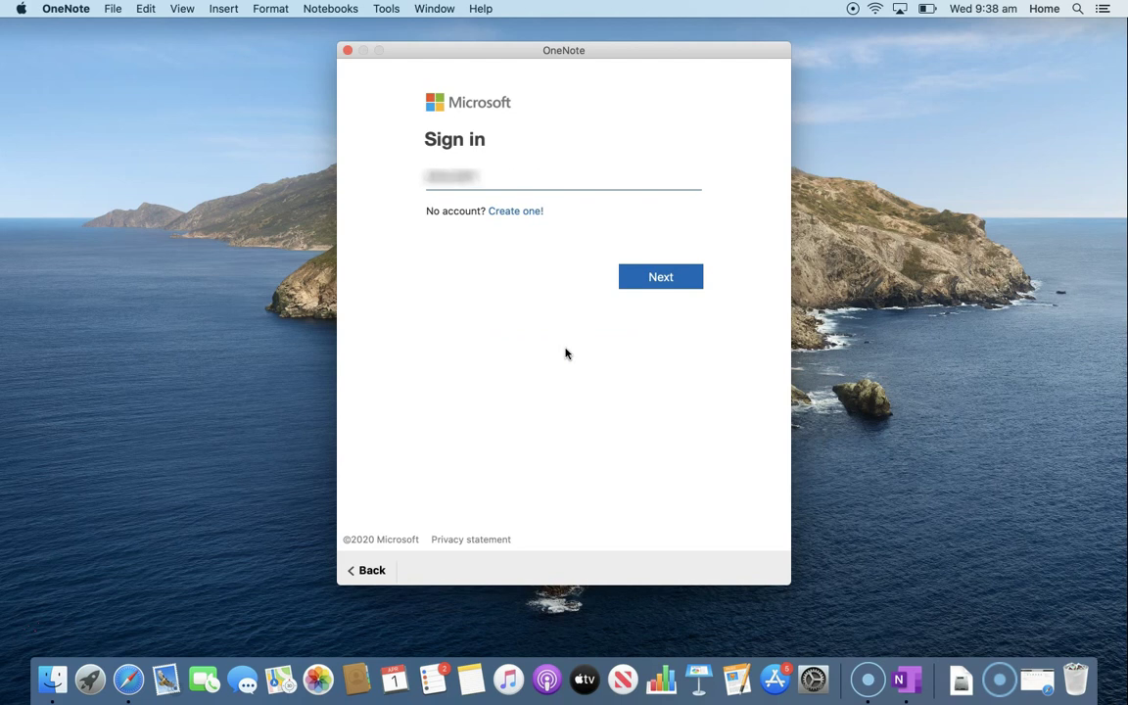
pyautogui.write('addr')
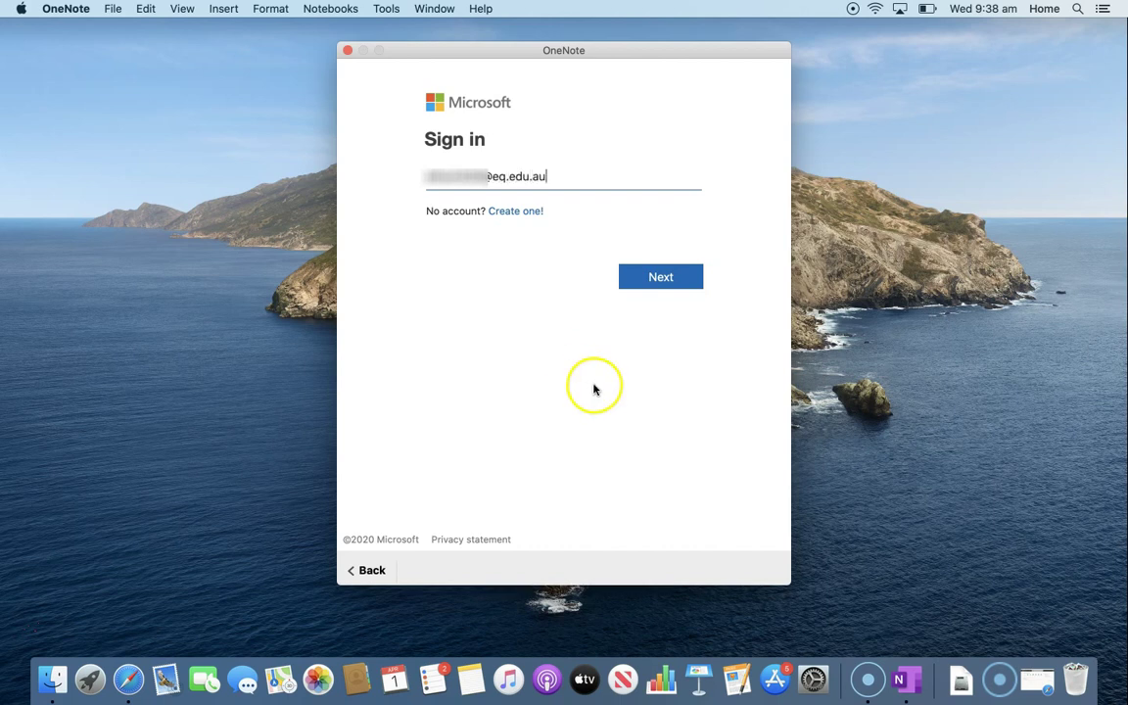
pyautogui.click(661, 280)
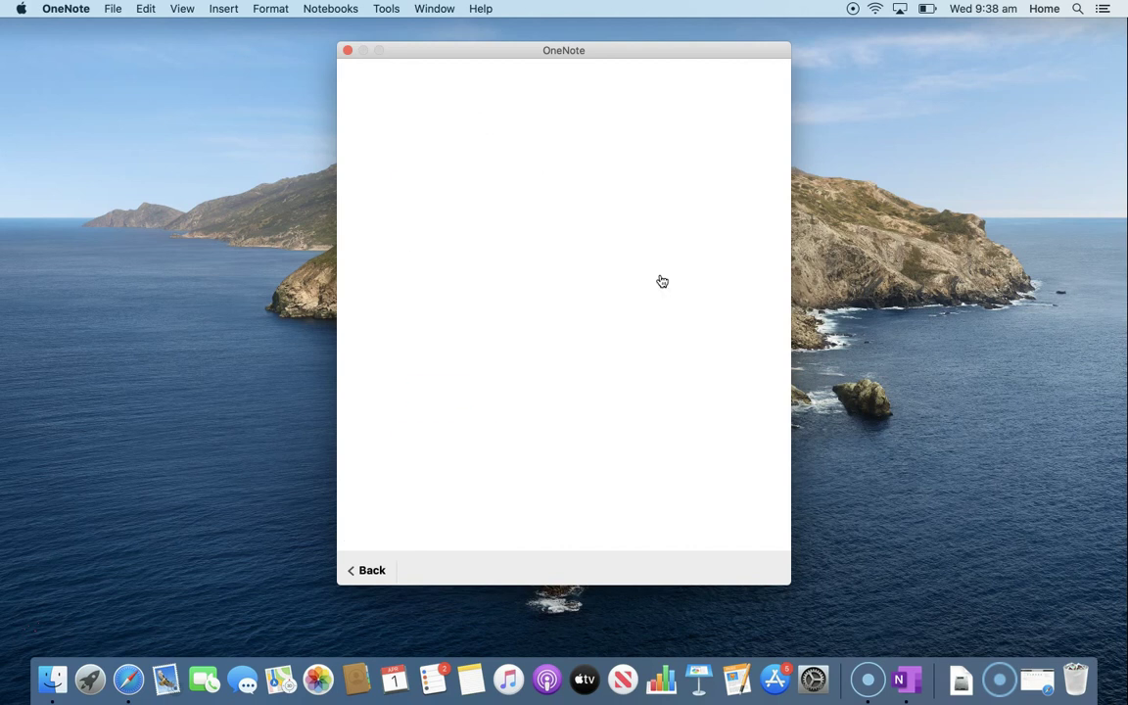
# Enter the school account password, accept the conditions of use, sign in and start using OneNote
pyautogui.click(619, 300)
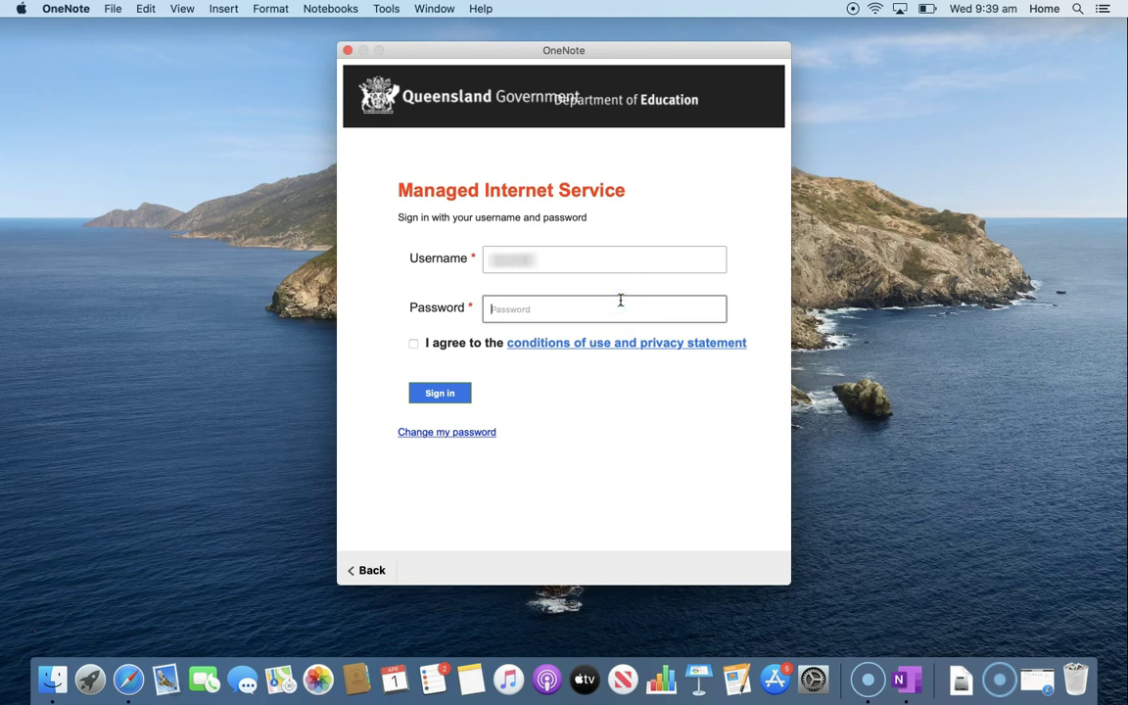
pyautogui.write('•')
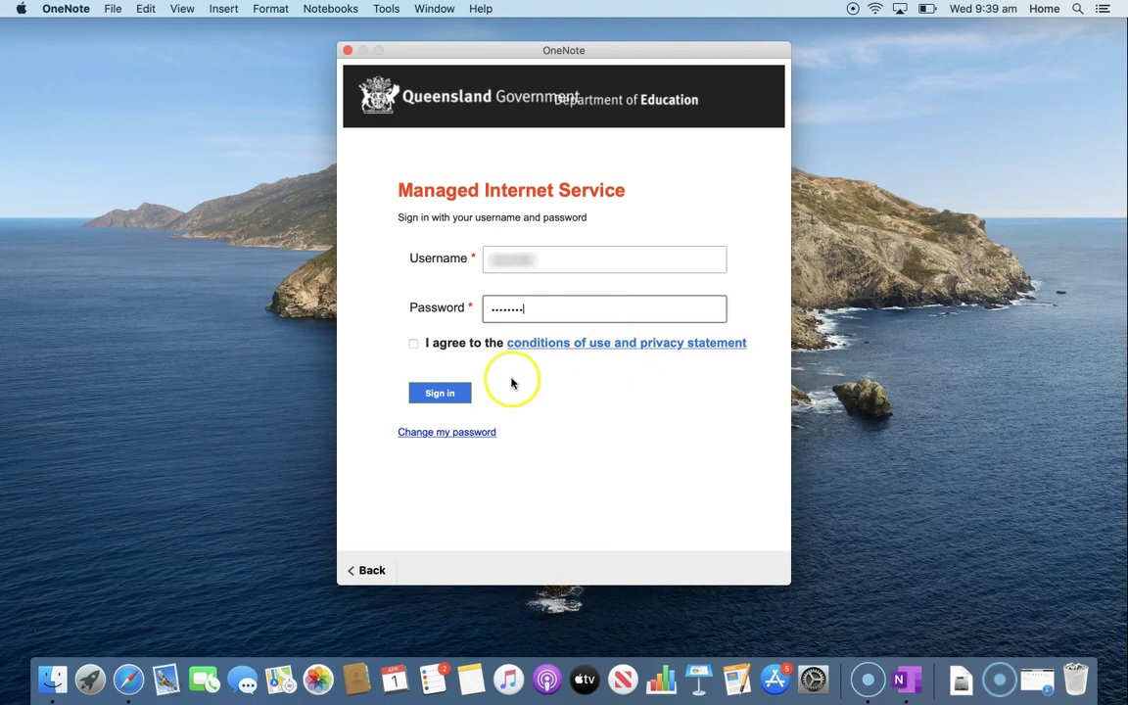
pyautogui.click(413, 345)
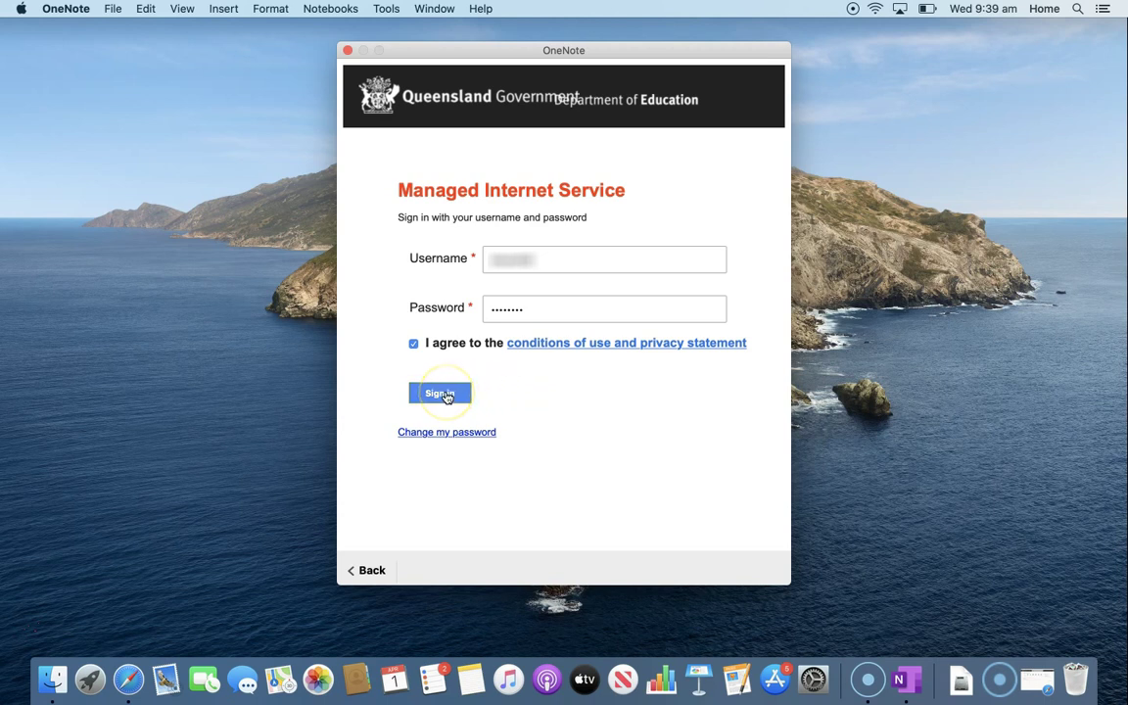
pyautogui.click(443, 393)
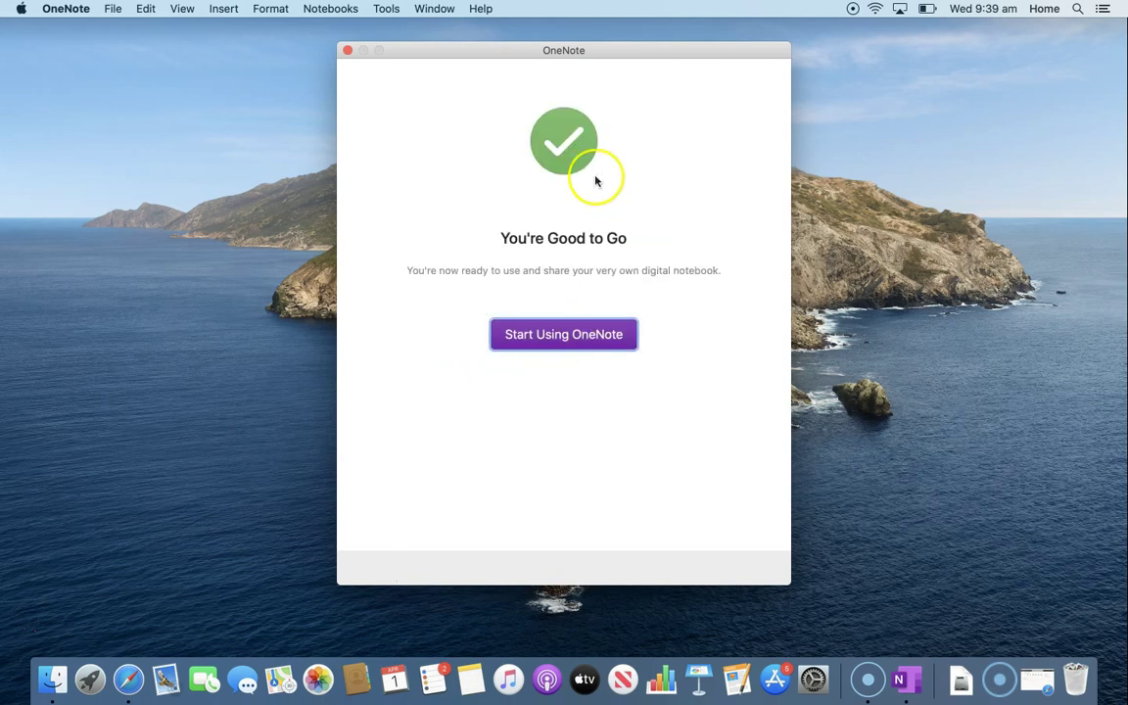
pyautogui.click(564, 334)
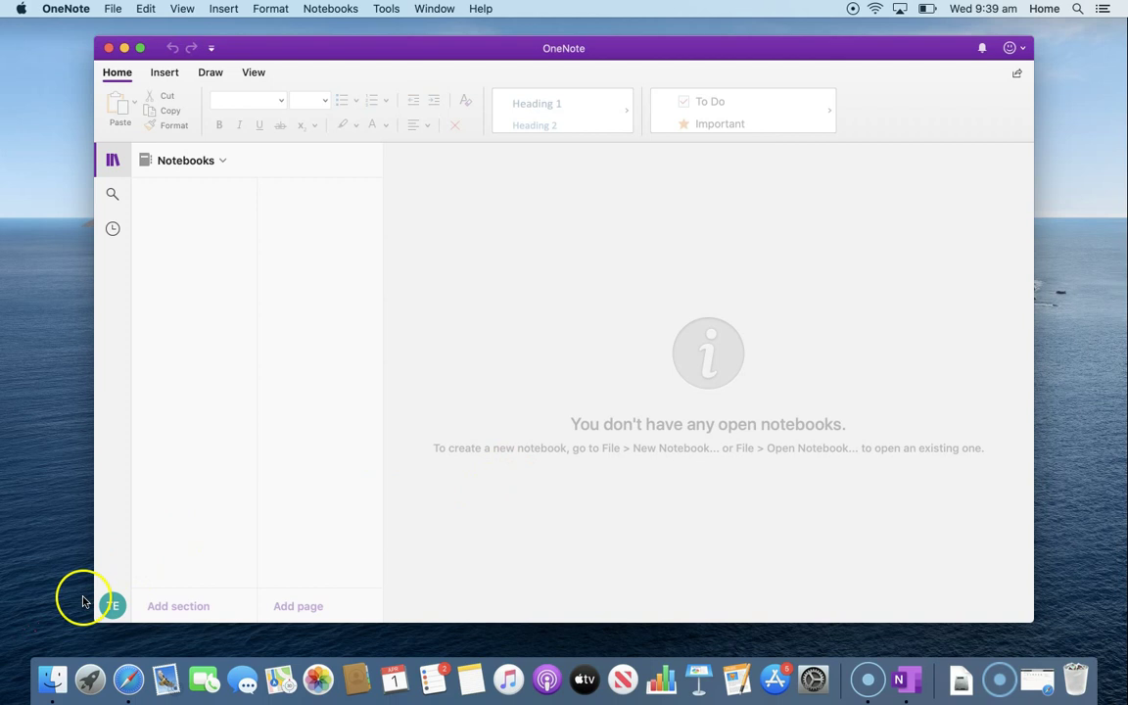
# In Safari's Outlook mail, open the SharePoint App email under Other and launch the PB 2020 notebook
pyautogui.click(129, 679)
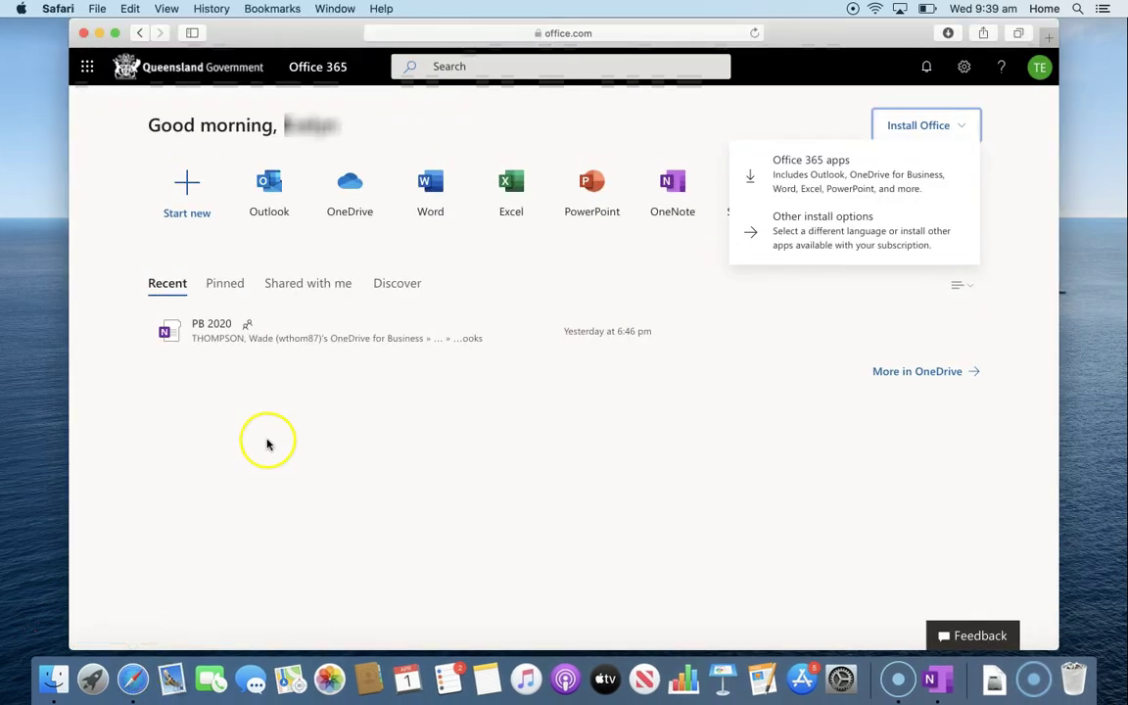
pyautogui.click(275, 191)
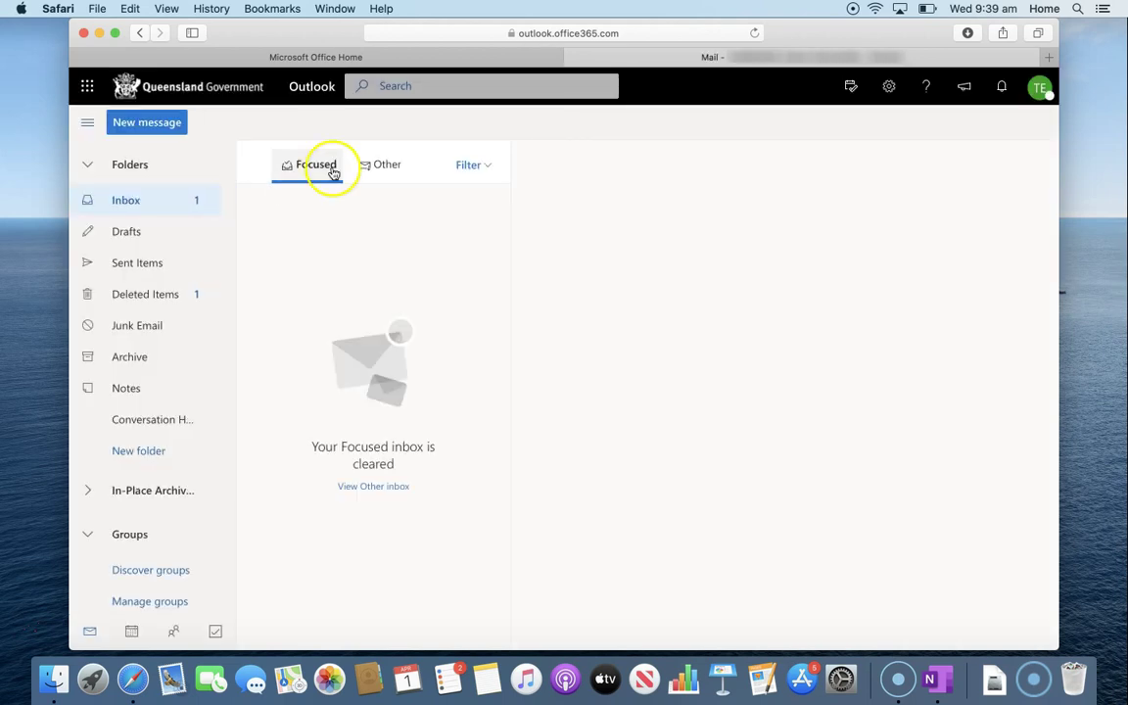
pyautogui.click(366, 167)
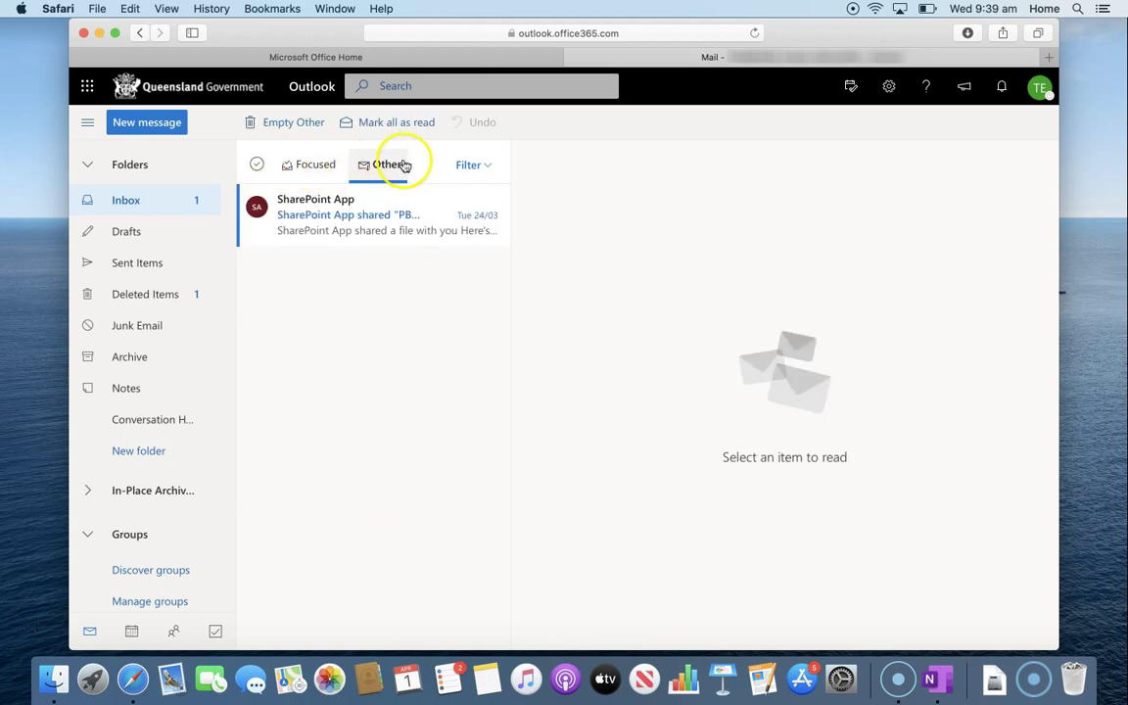
pyautogui.click(359, 229)
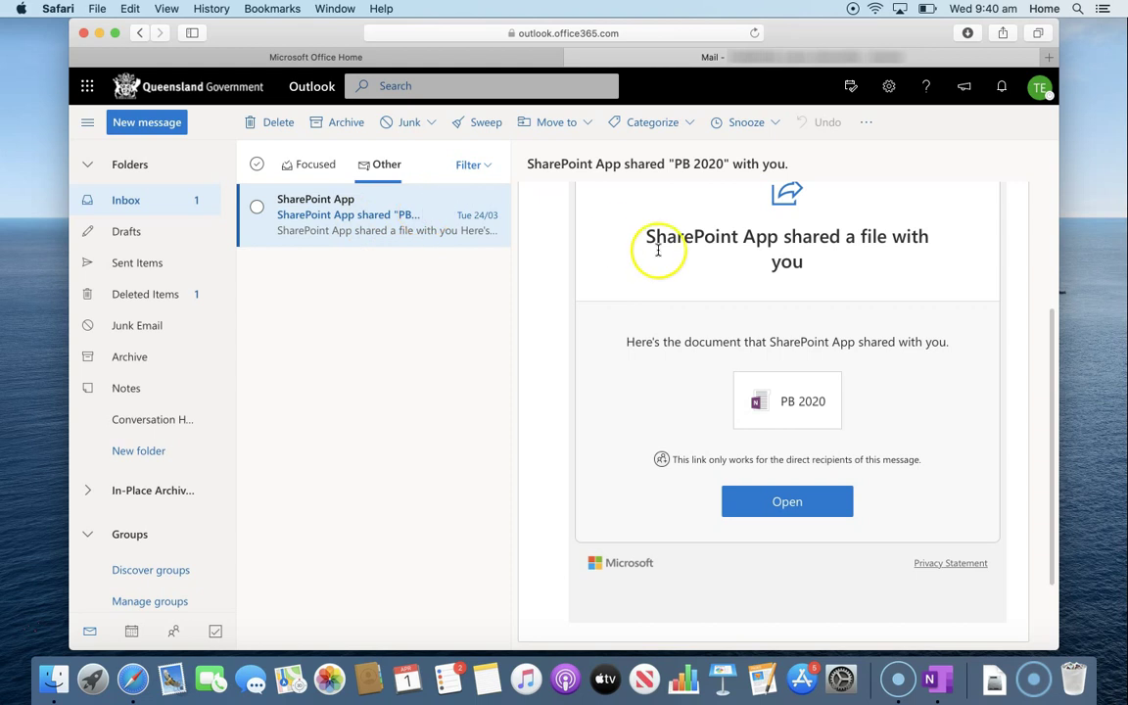
pyautogui.scroll(3, 748, 340)
pyautogui.scroll(-5, 746, 339)
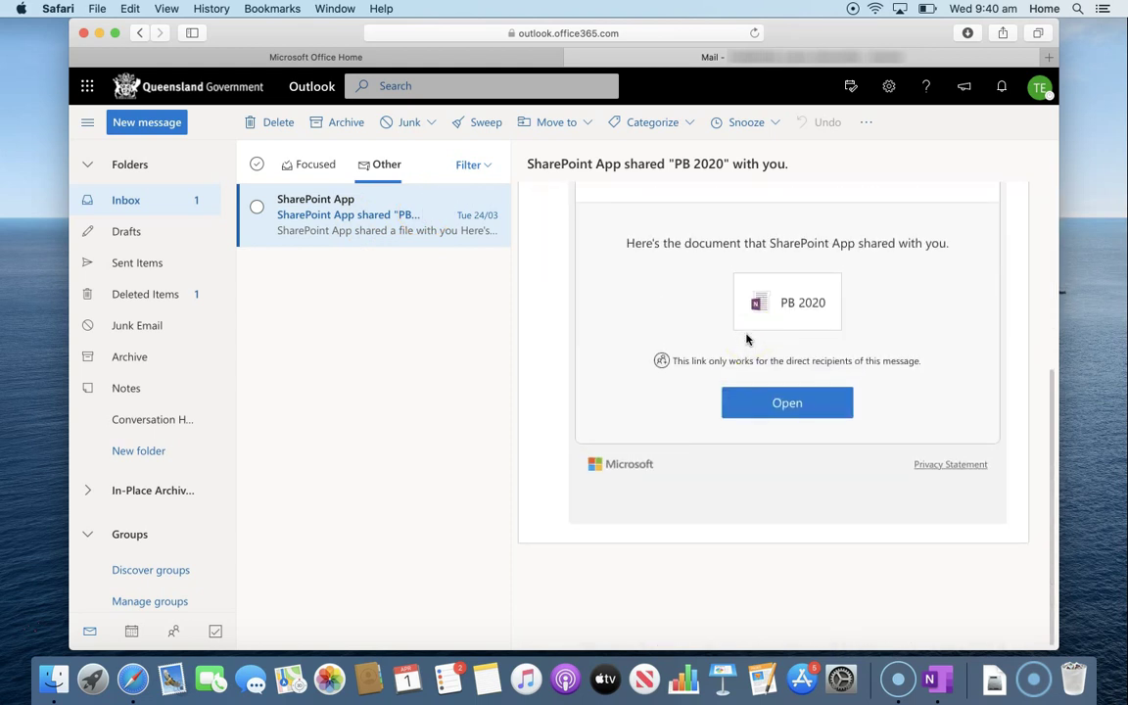
pyautogui.click(794, 410)
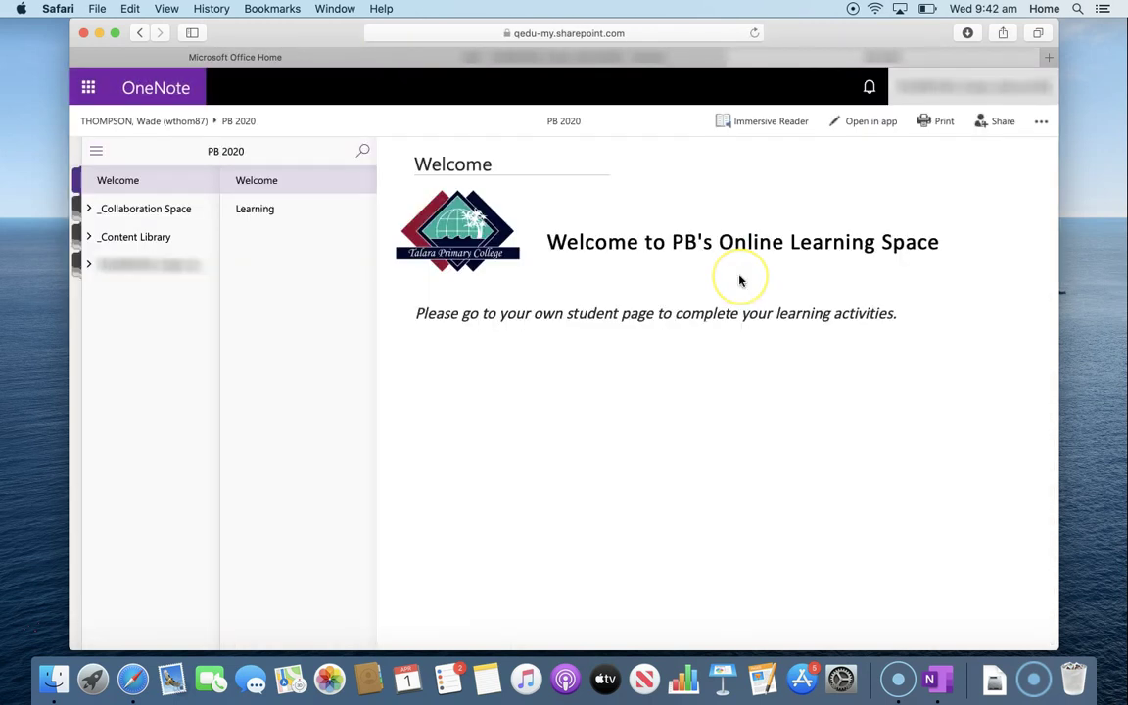
# Open the PB 2020 notebook in the OneNote desktop app, allowing Safari to launch it
pyautogui.click(871, 130)
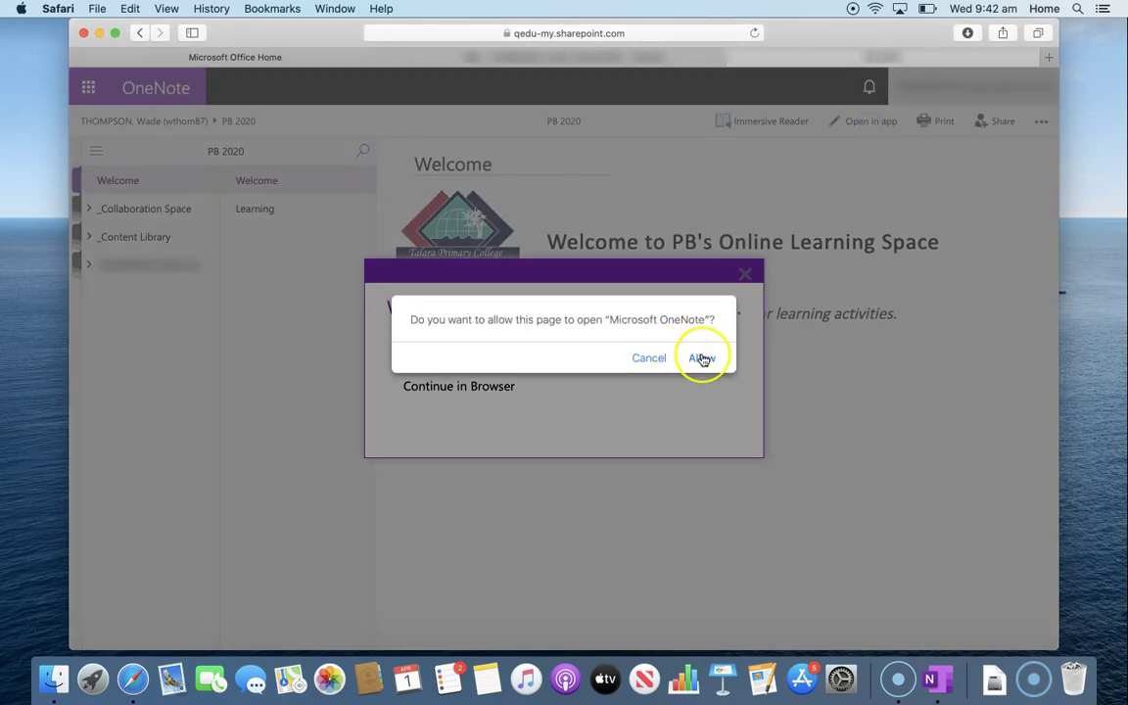
pyautogui.click(702, 360)
# Confirm opening the PB 2020 notebook in Microsoft OneNote
pyautogui.click(702, 359)
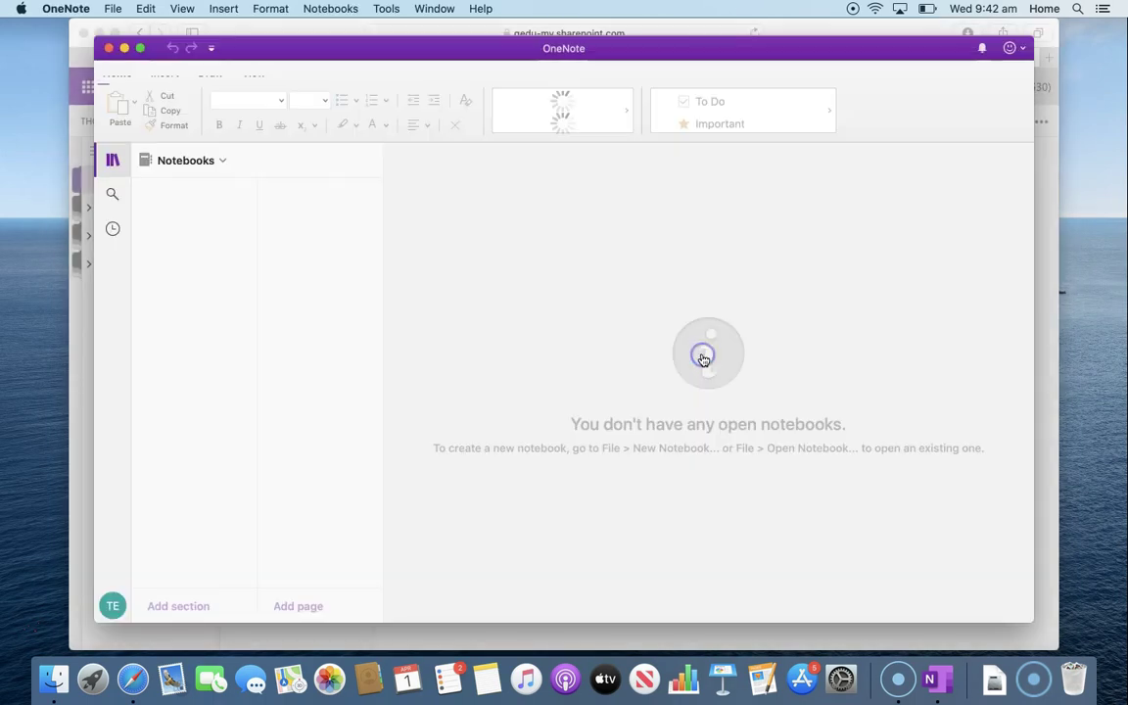